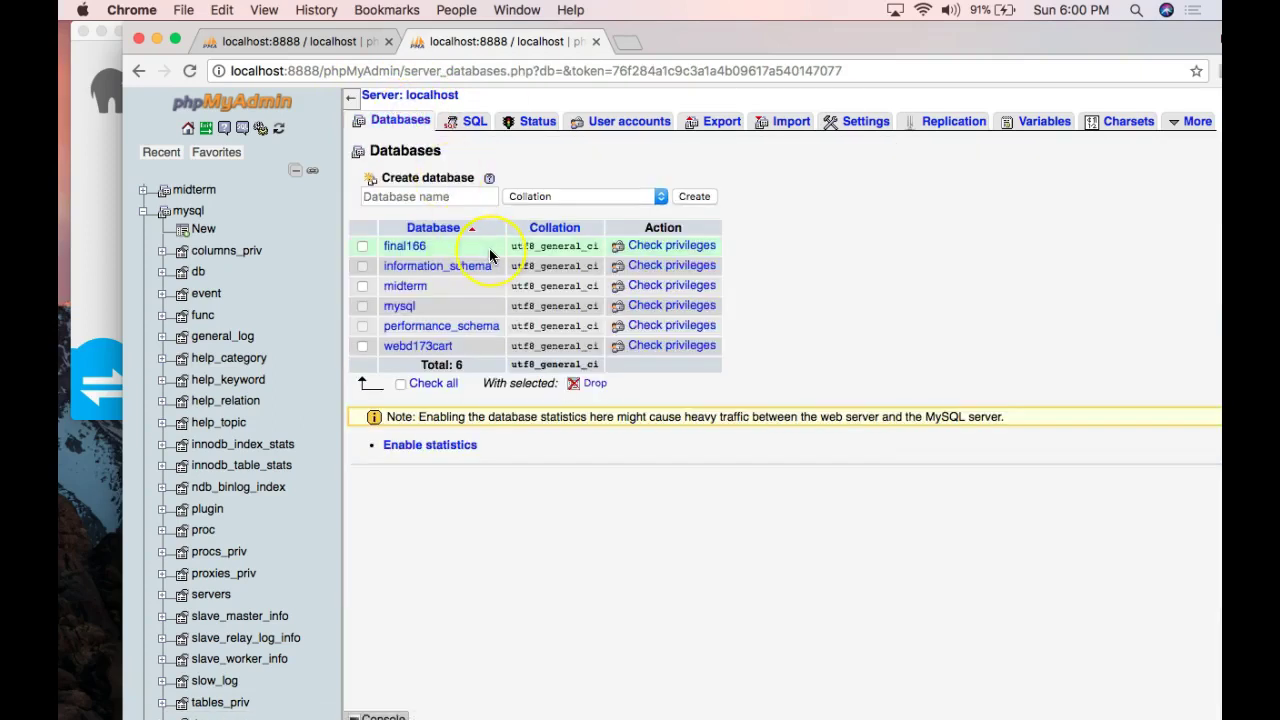
Create a database named Webd153 with latin1_swedish_ci collation.
left_click(474, 193)
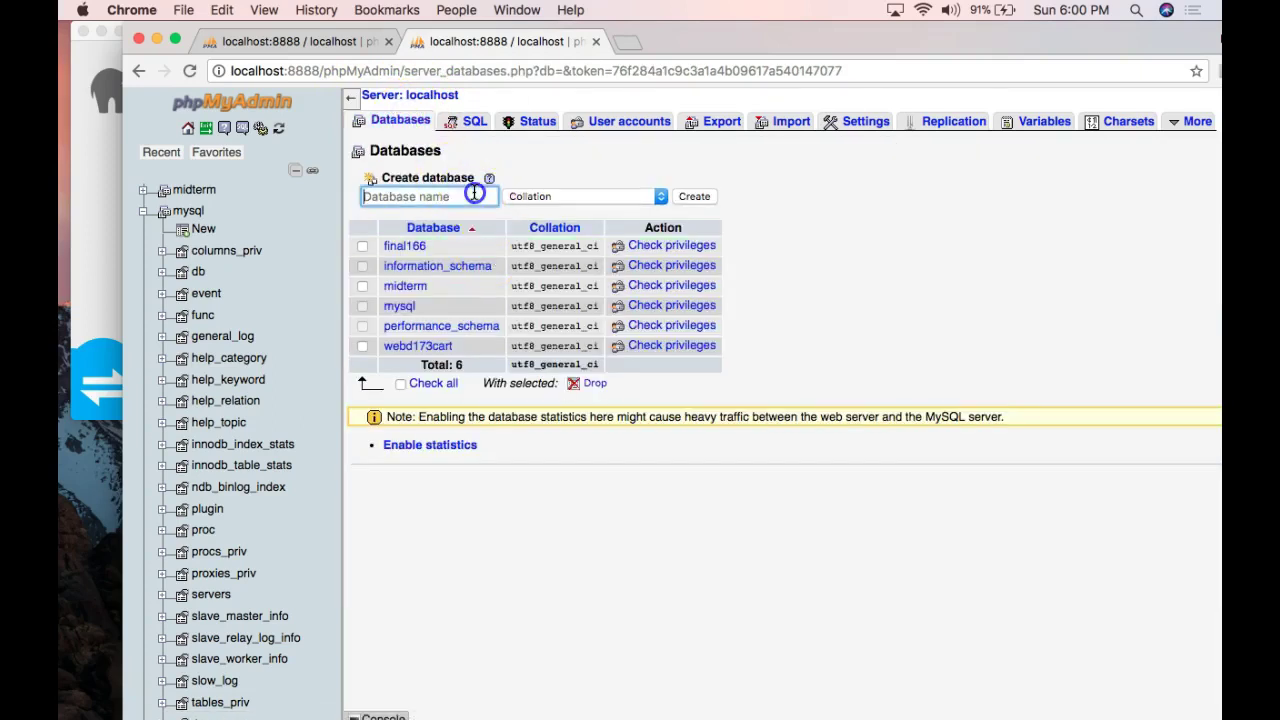
type("Webd153")
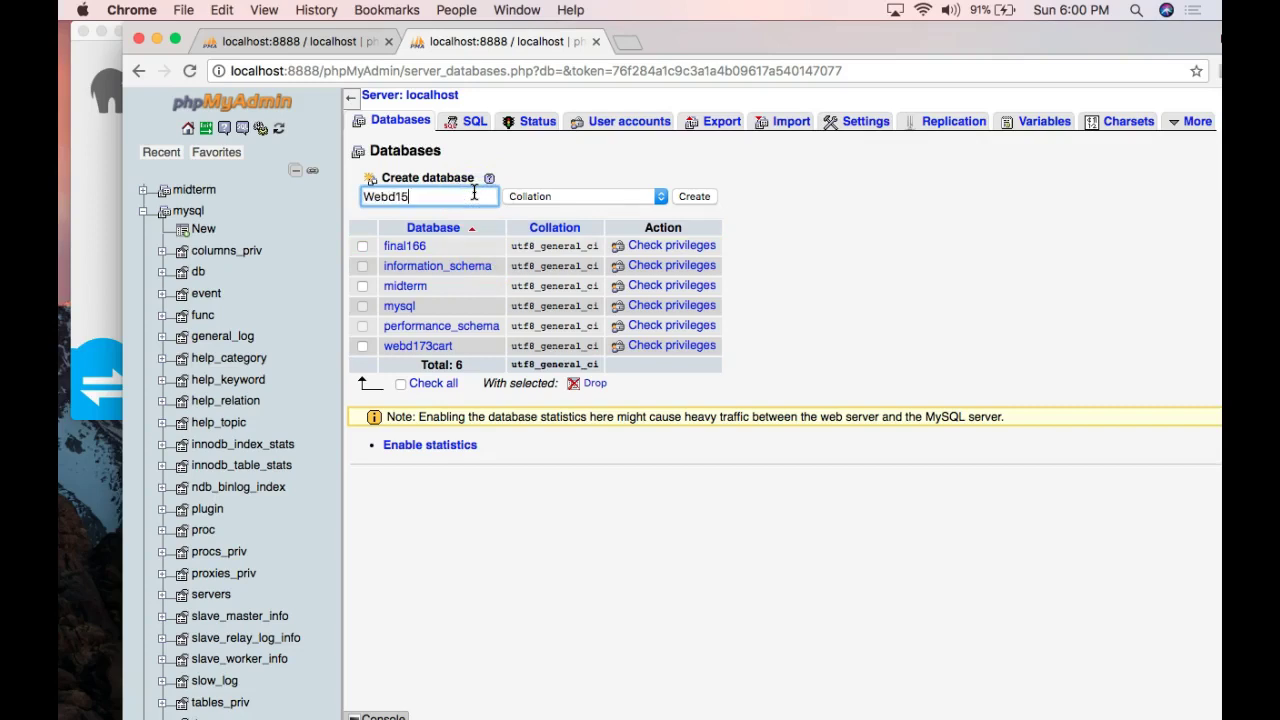
left_click(603, 198)
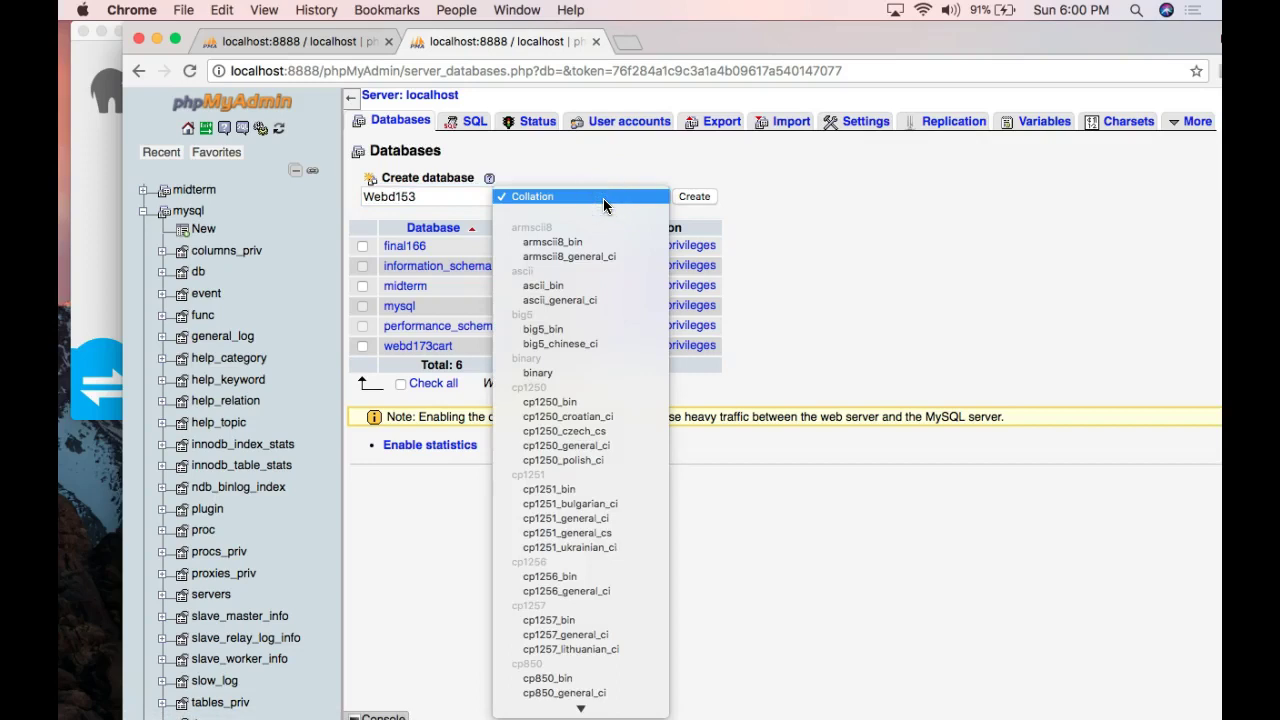
scroll(624, 456, "down", 10)
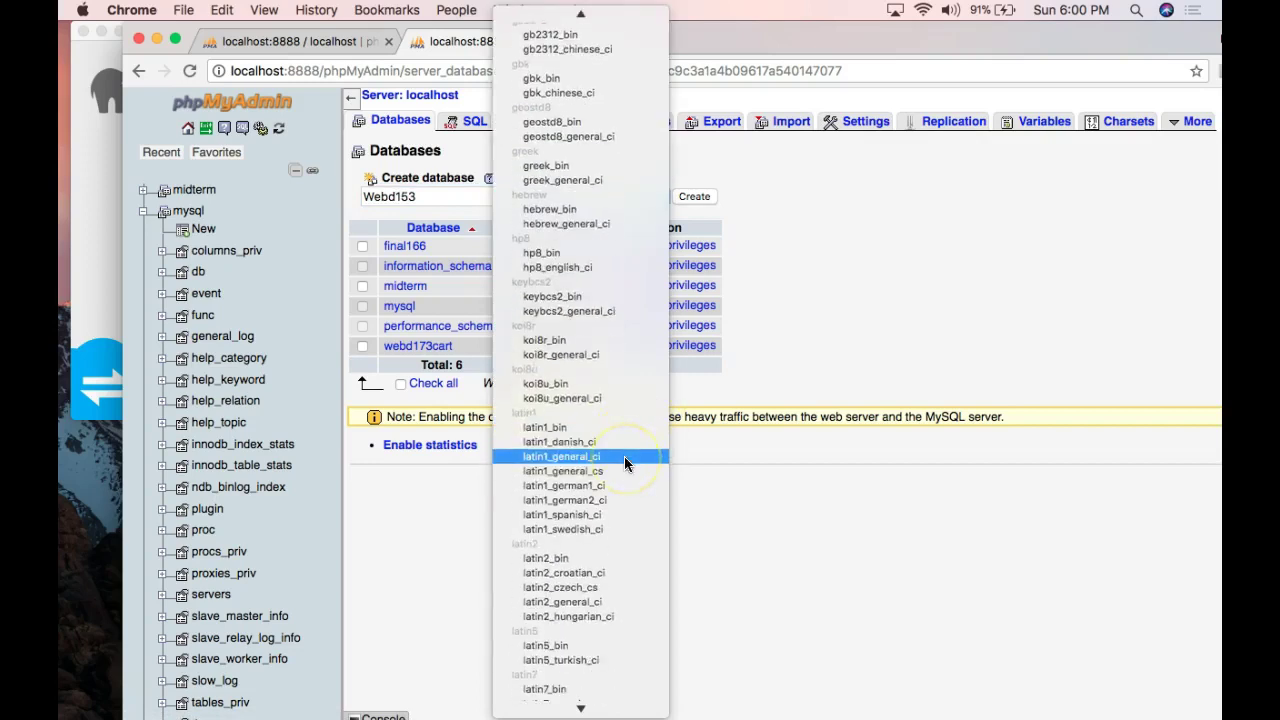
scroll(624, 456, "down", 2)
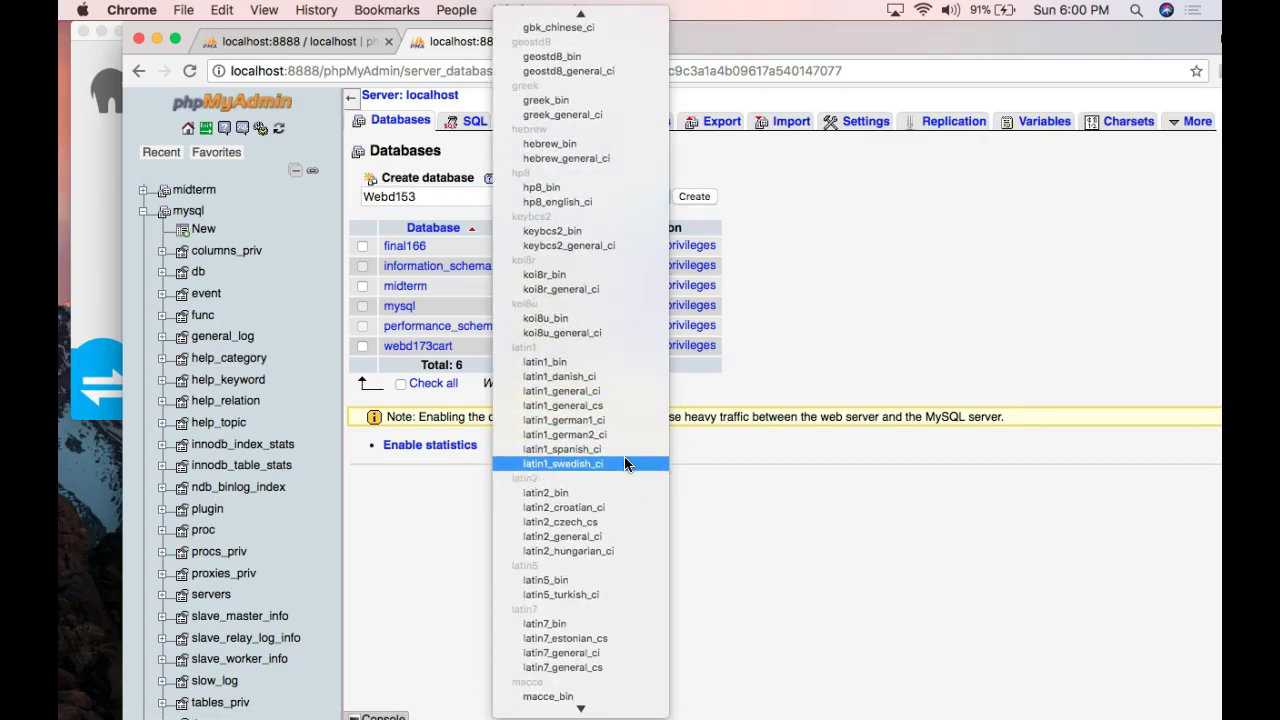
scroll(626, 463, "down", 5)
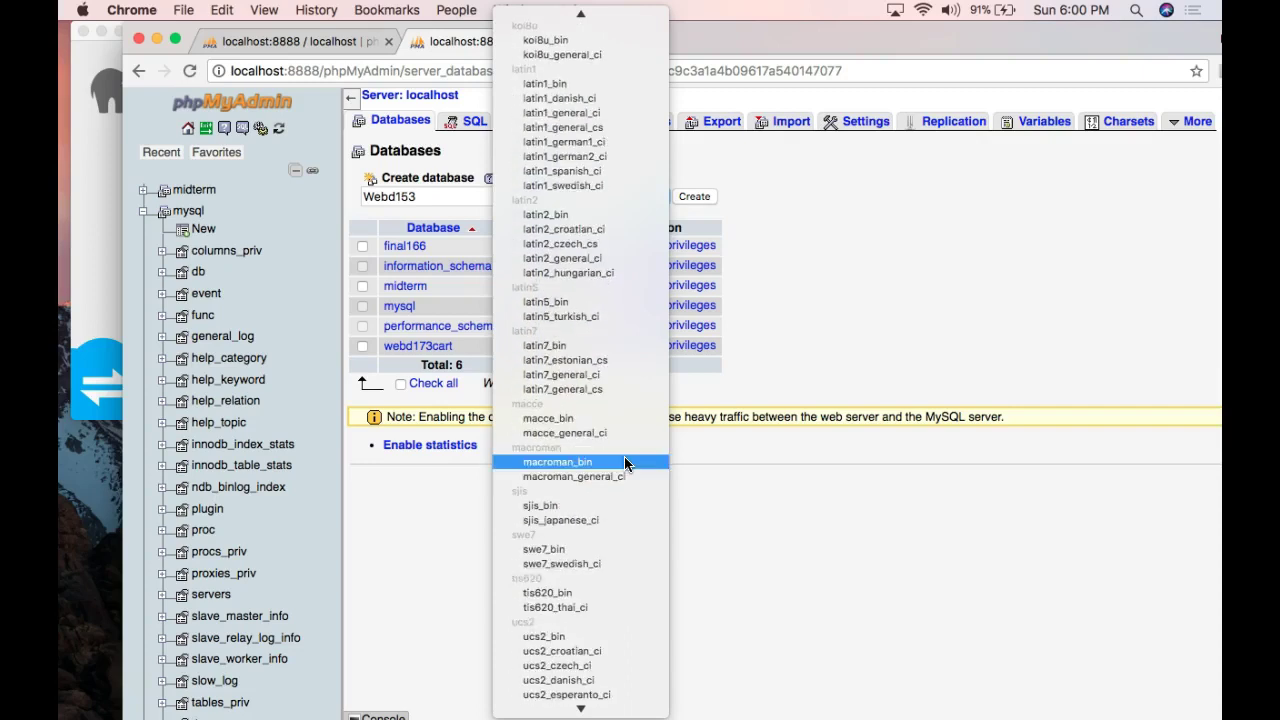
scroll(624, 462, "up", 1)
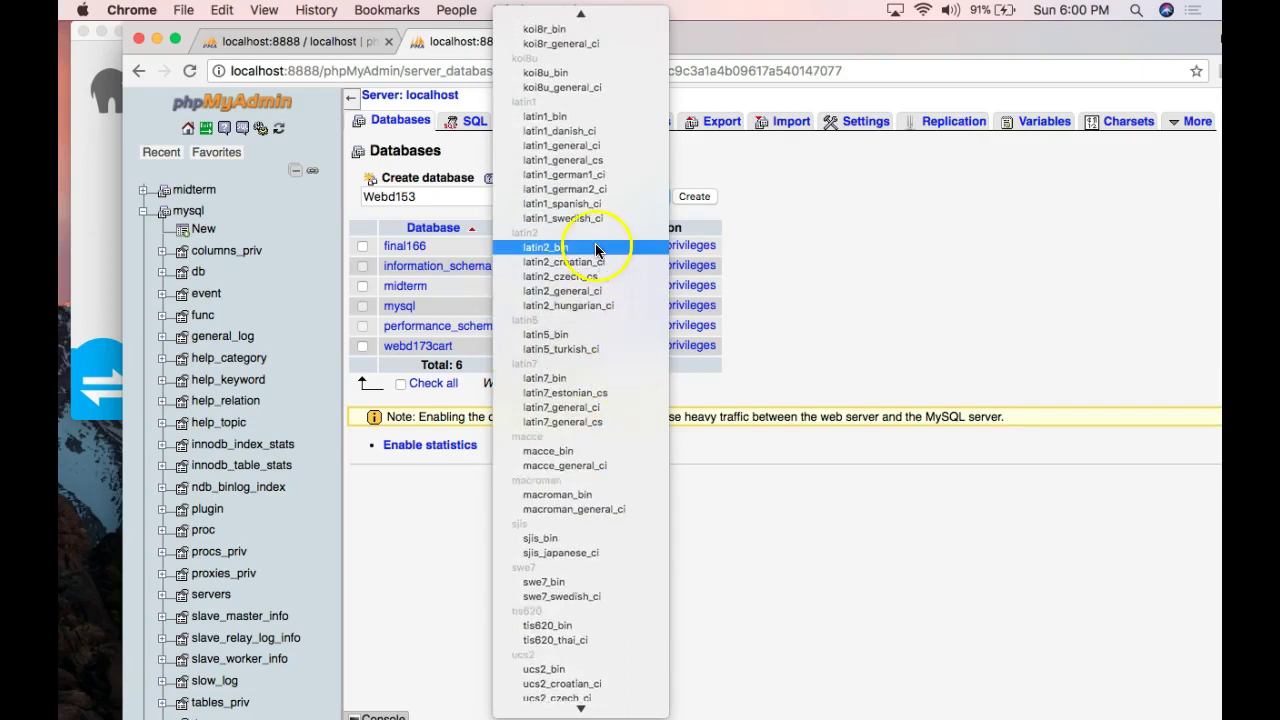
left_click(595, 218)
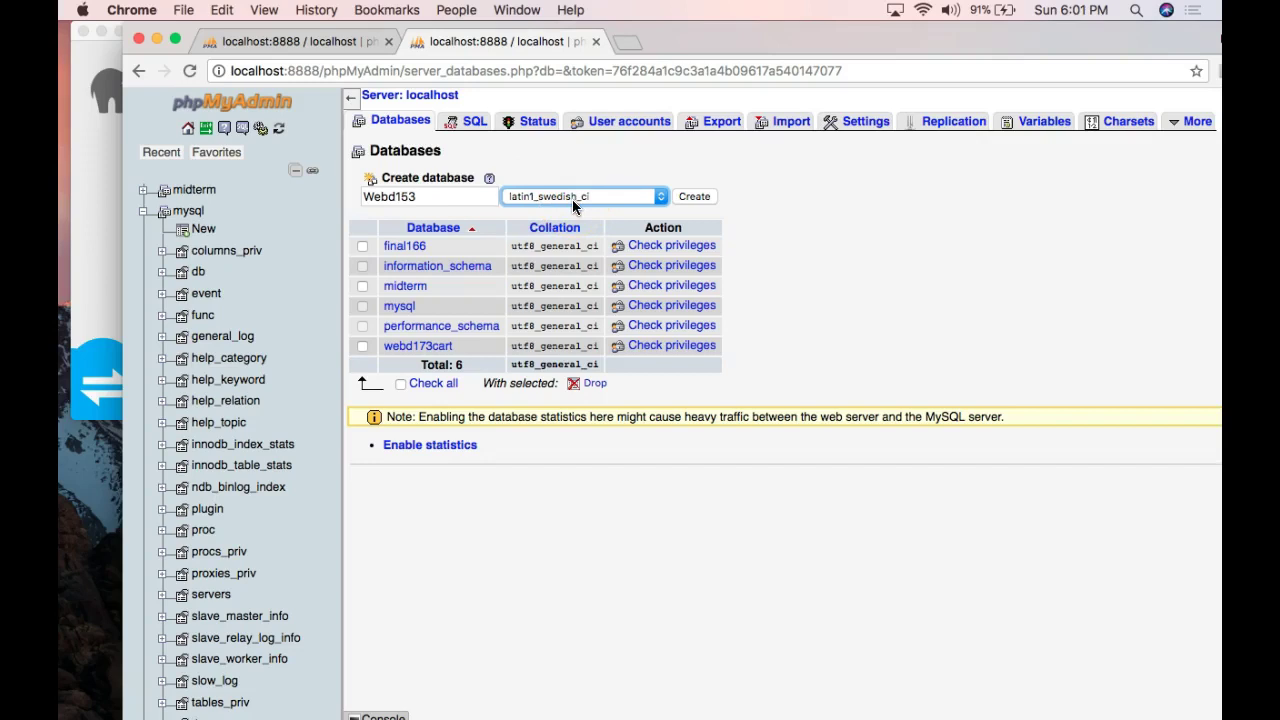
left_click(696, 197)
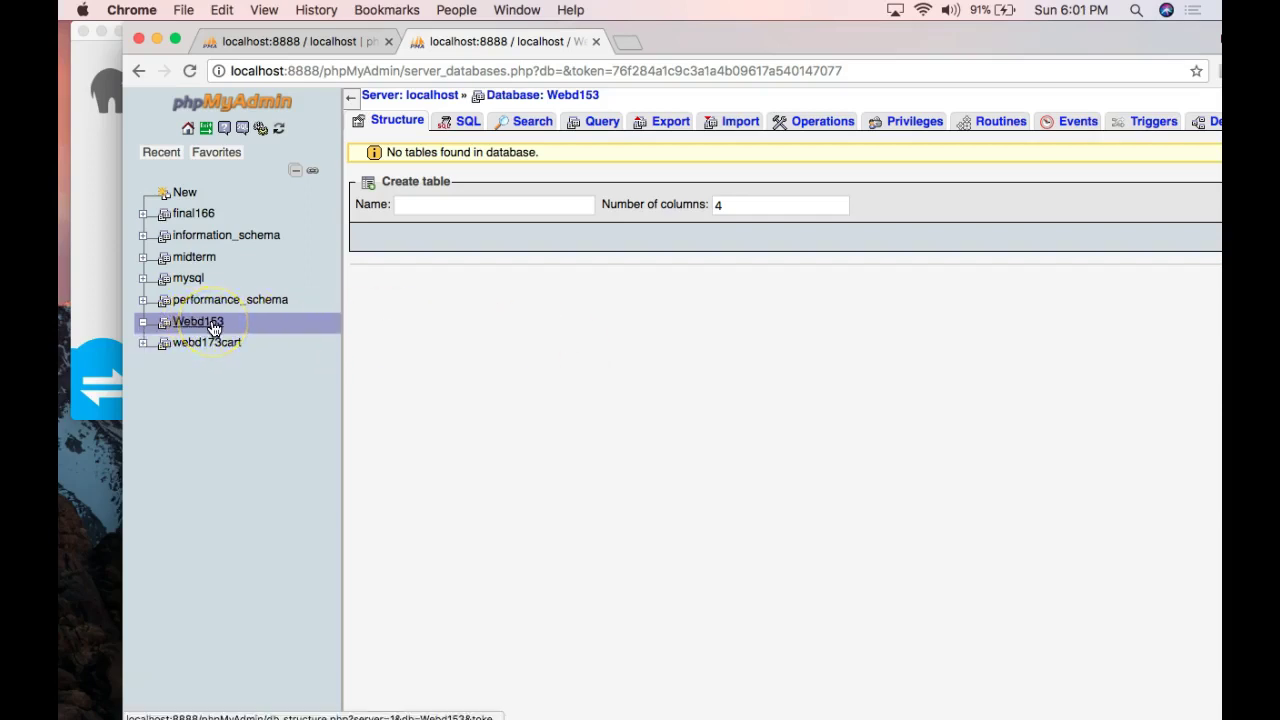
Start a new table named students with 5 columns and open its column-definition form.
left_click(409, 204)
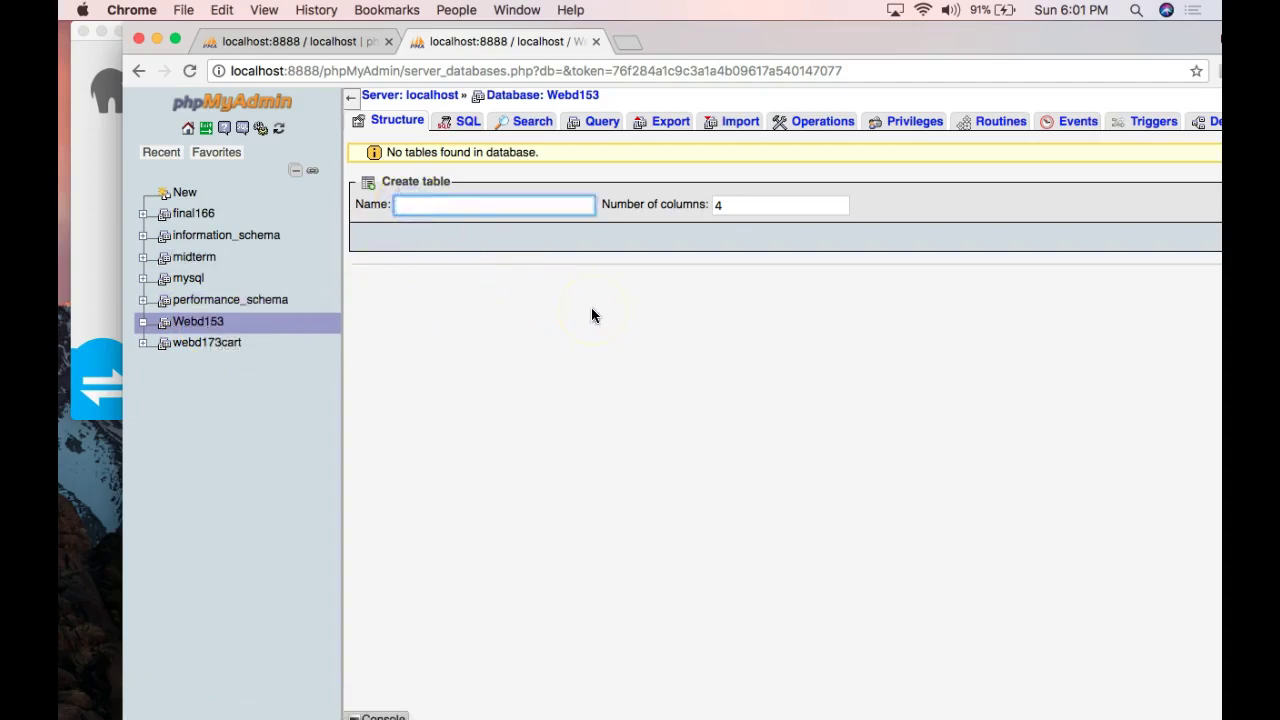
type("students")
left_click(773, 300)
left_click(722, 206)
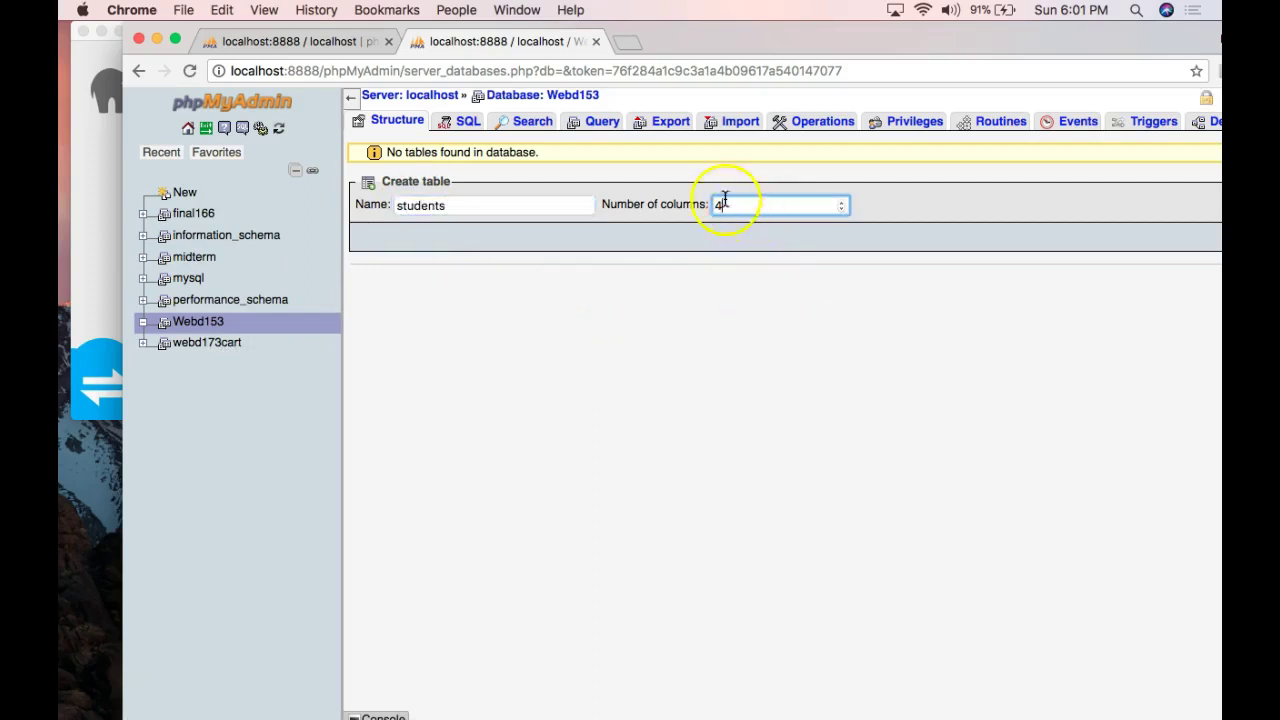
scroll(817, 214, "up", 1)
left_click_drag(828, 28, 715, 24)
left_click(1130, 237)
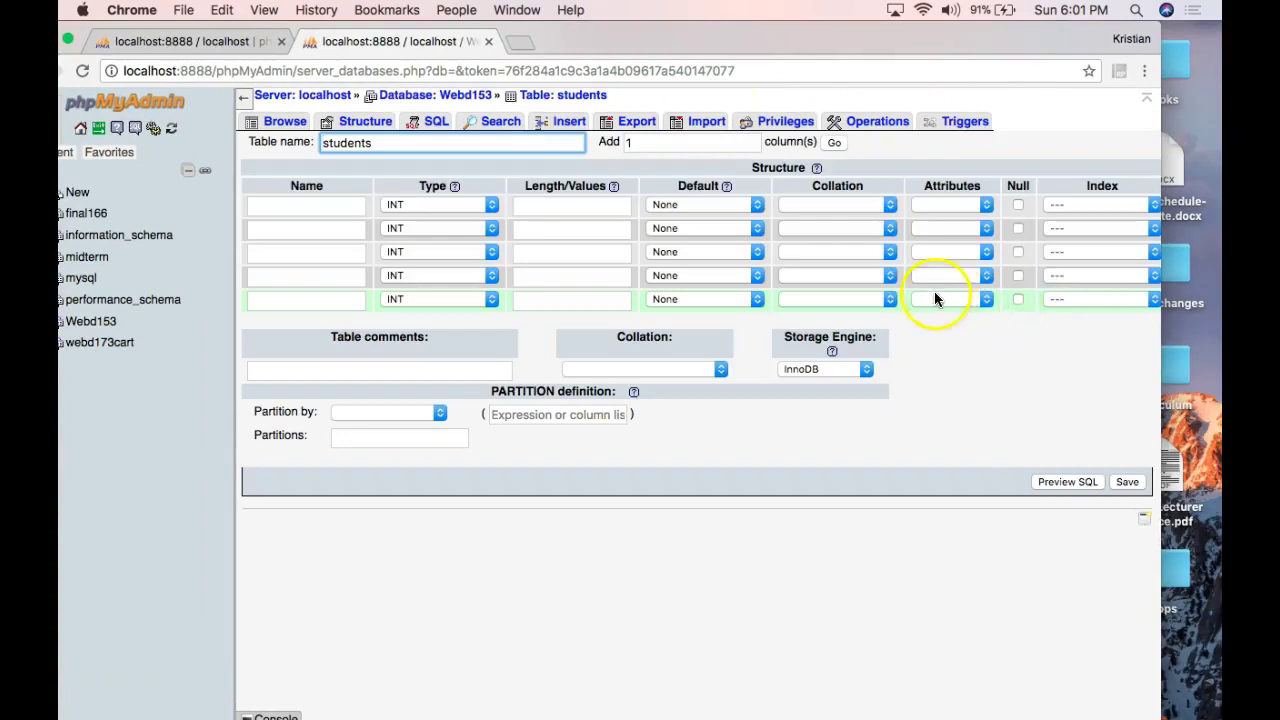
Define the first column as id, type INT, length 5.
left_click(289, 204)
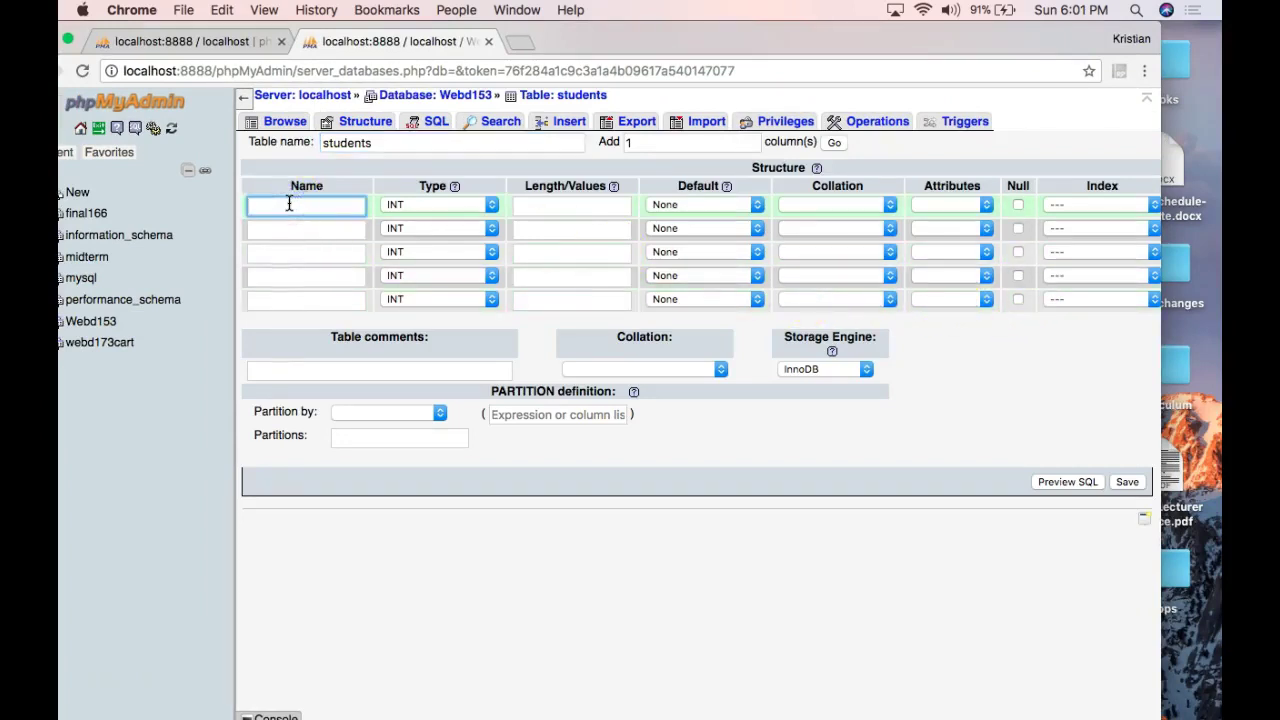
type("id")
double_click(247, 207)
left_click(415, 206)
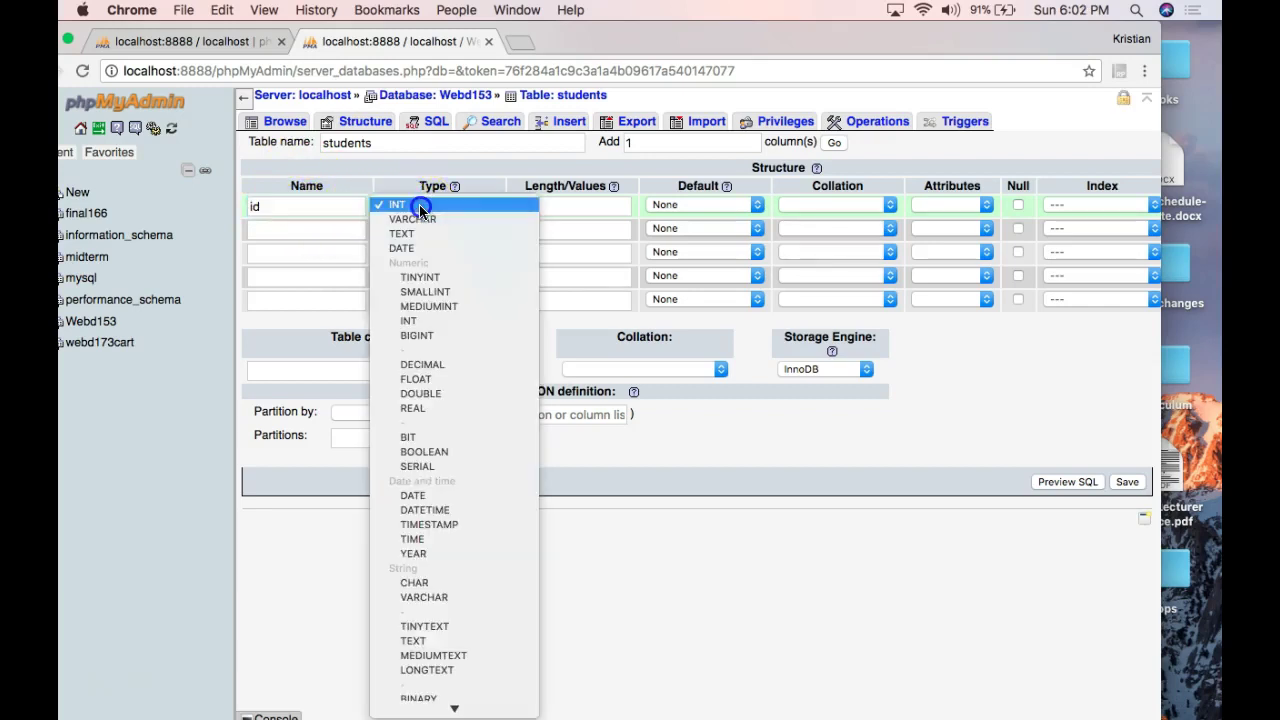
left_click(419, 205)
left_click(544, 206)
type("5")
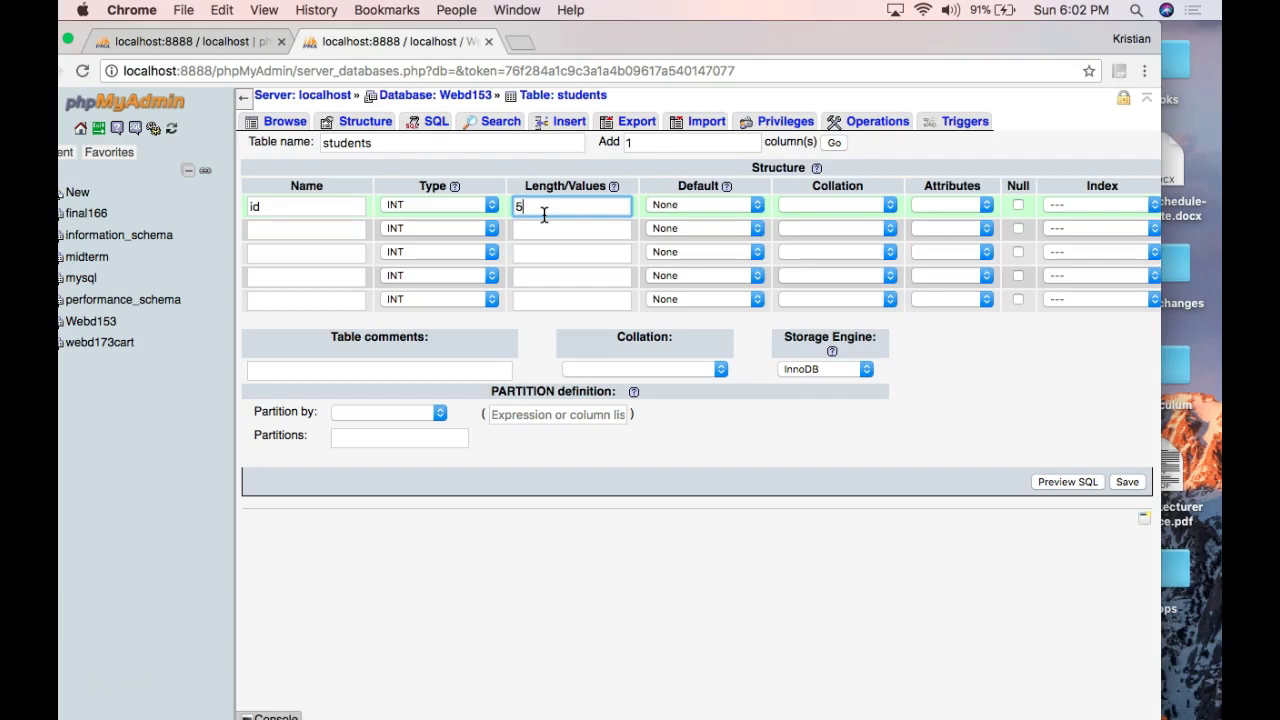
Leave id's default at None, with collation and attributes empty.
left_click(660, 205)
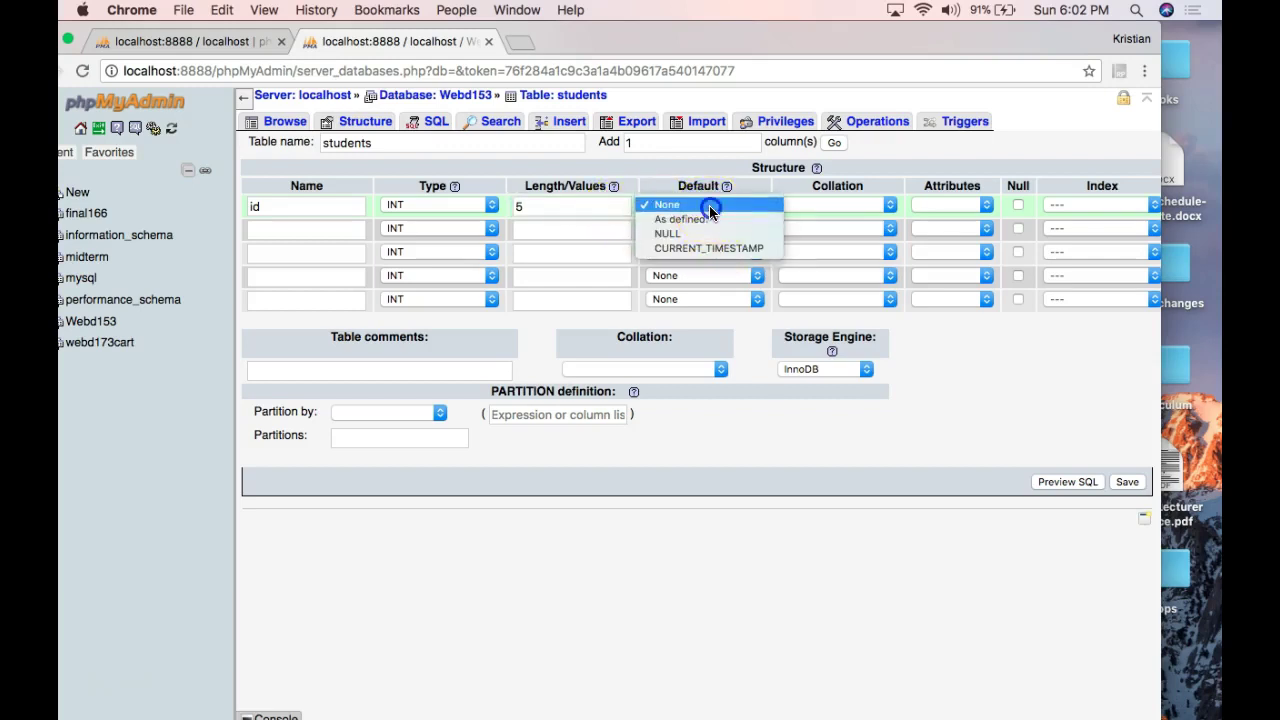
left_click(710, 205)
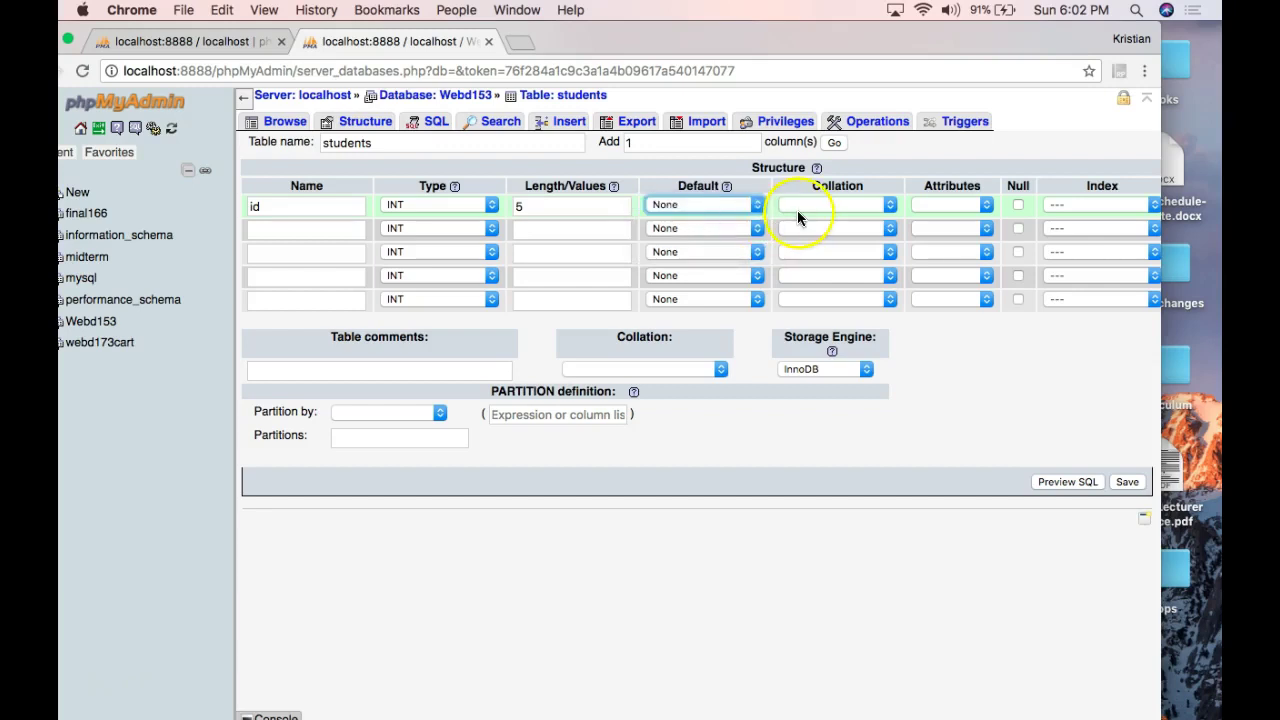
left_click(797, 212)
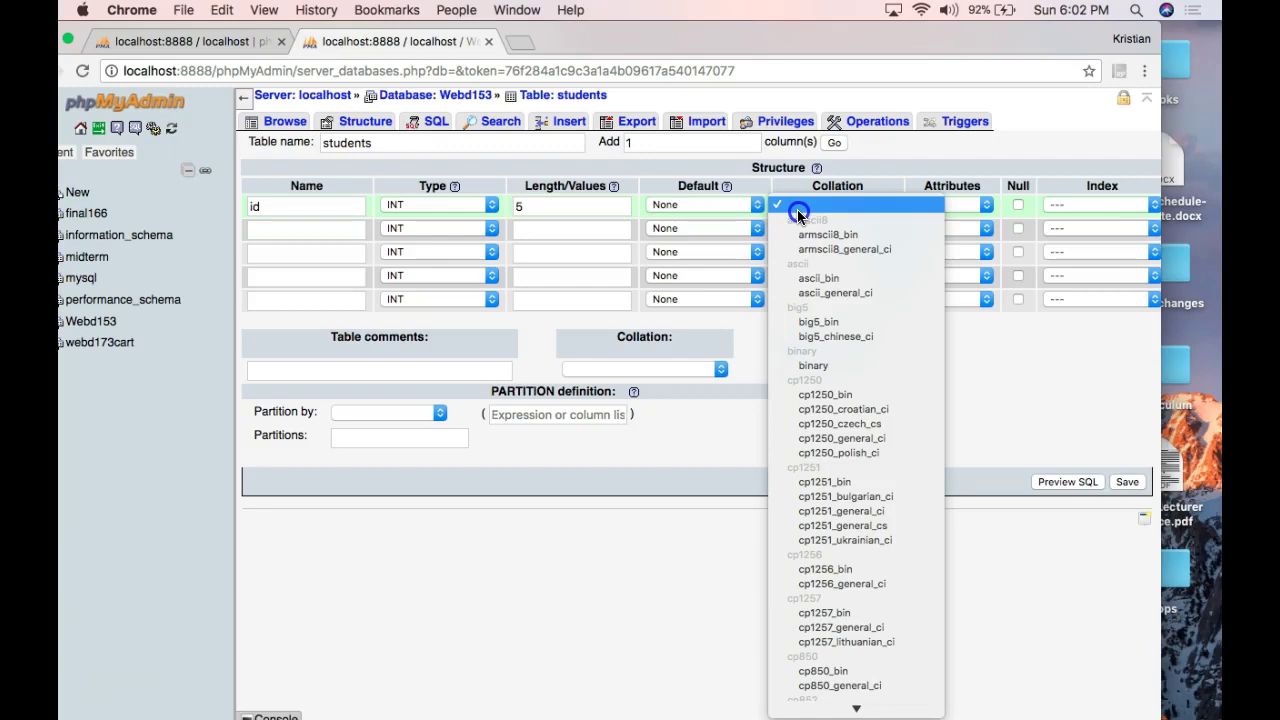
left_click(797, 209)
left_click(929, 205)
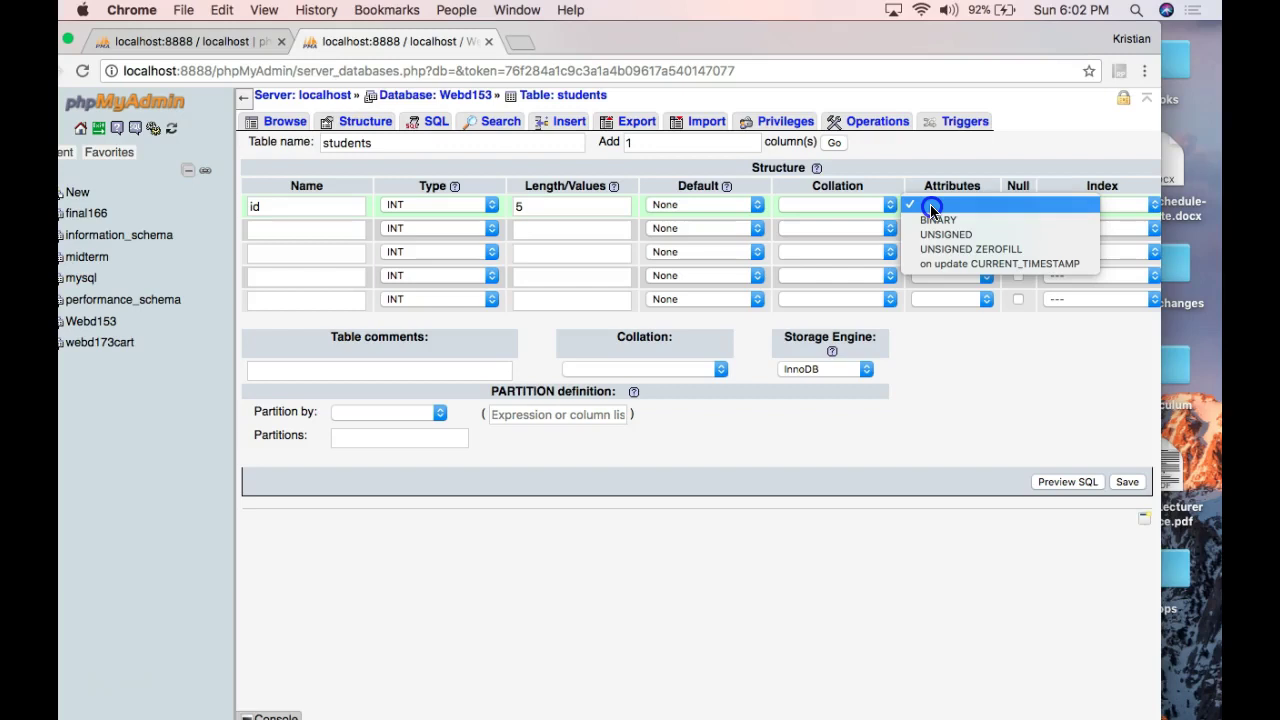
left_click(931, 206)
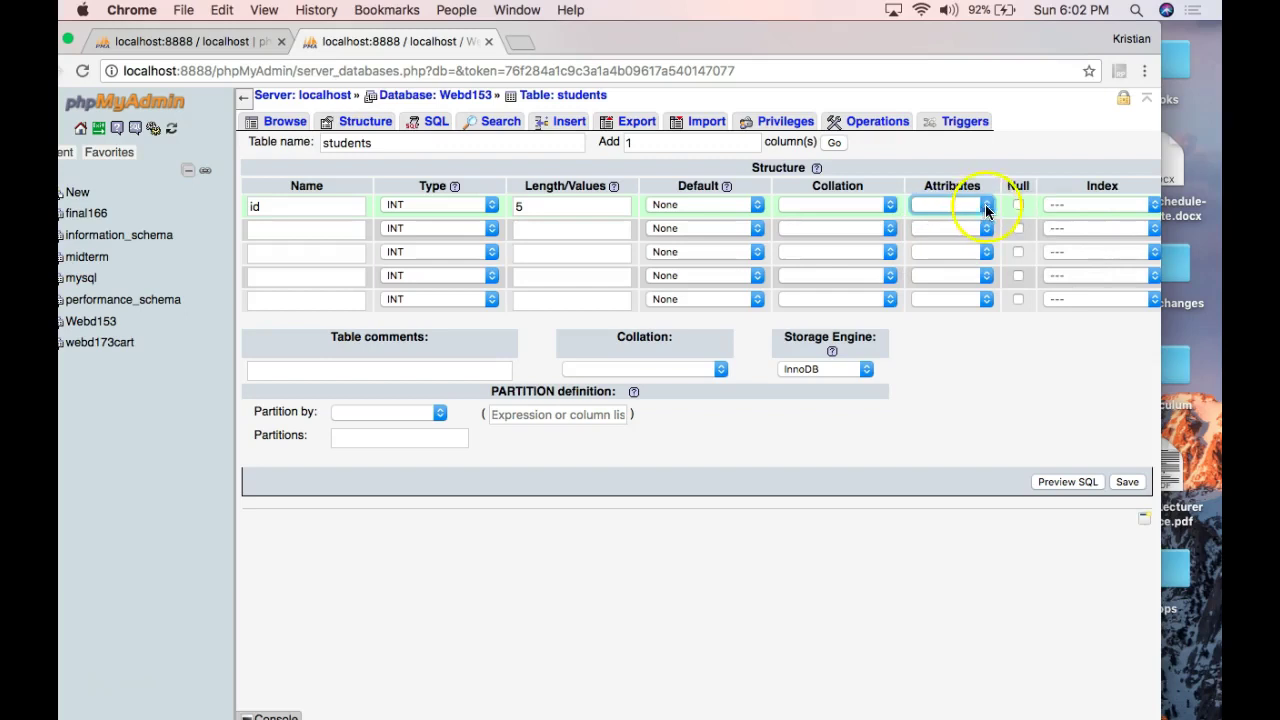
scroll(1018, 214, "right", 5)
left_click(980, 204)
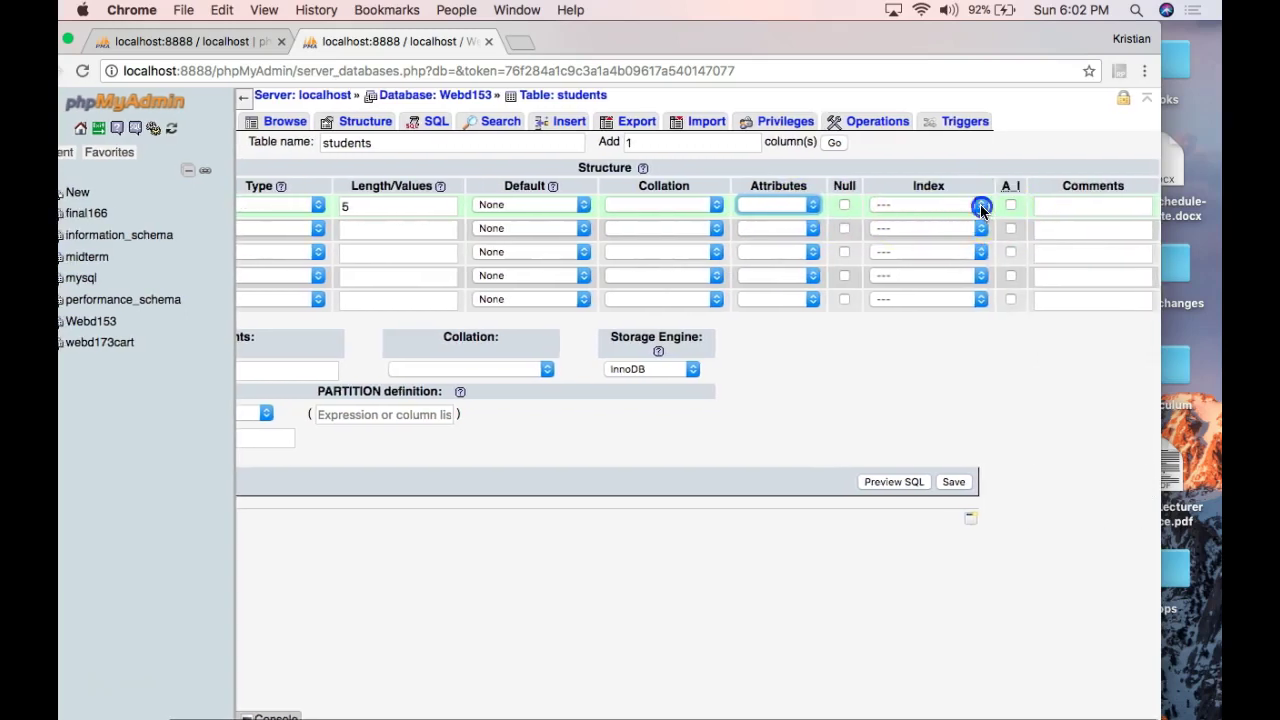
left_click(977, 211)
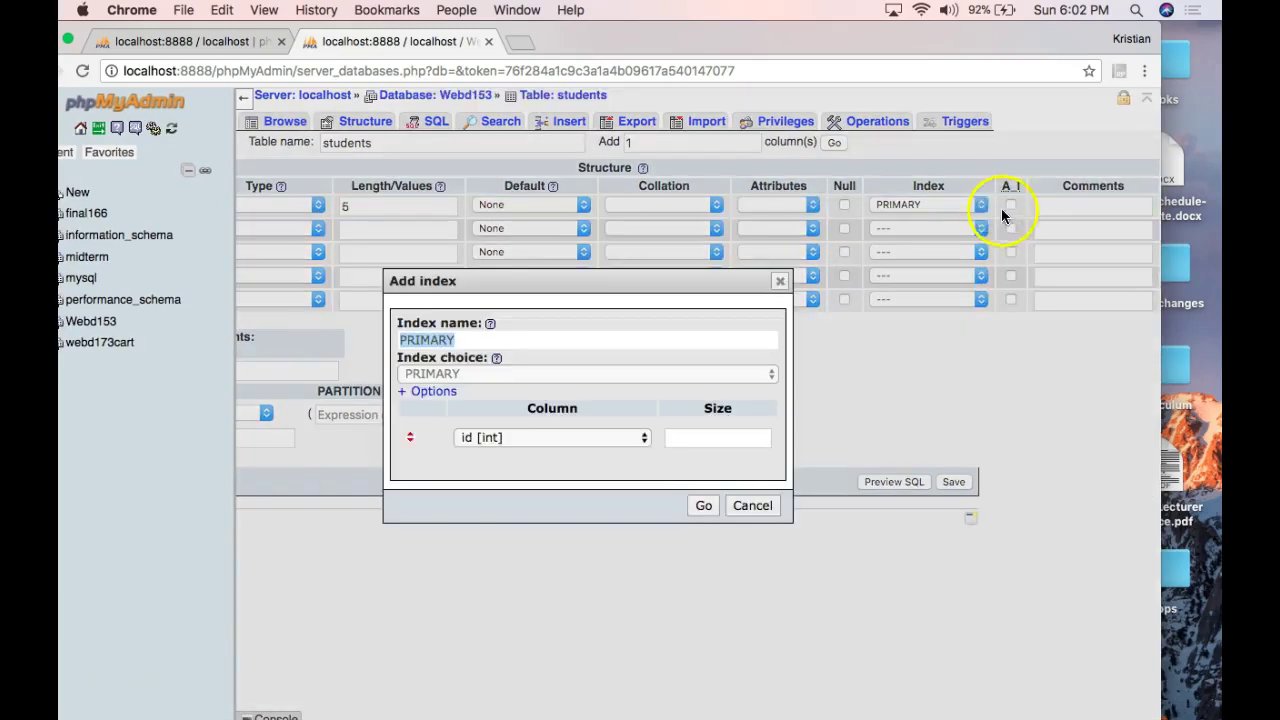
left_click(705, 506)
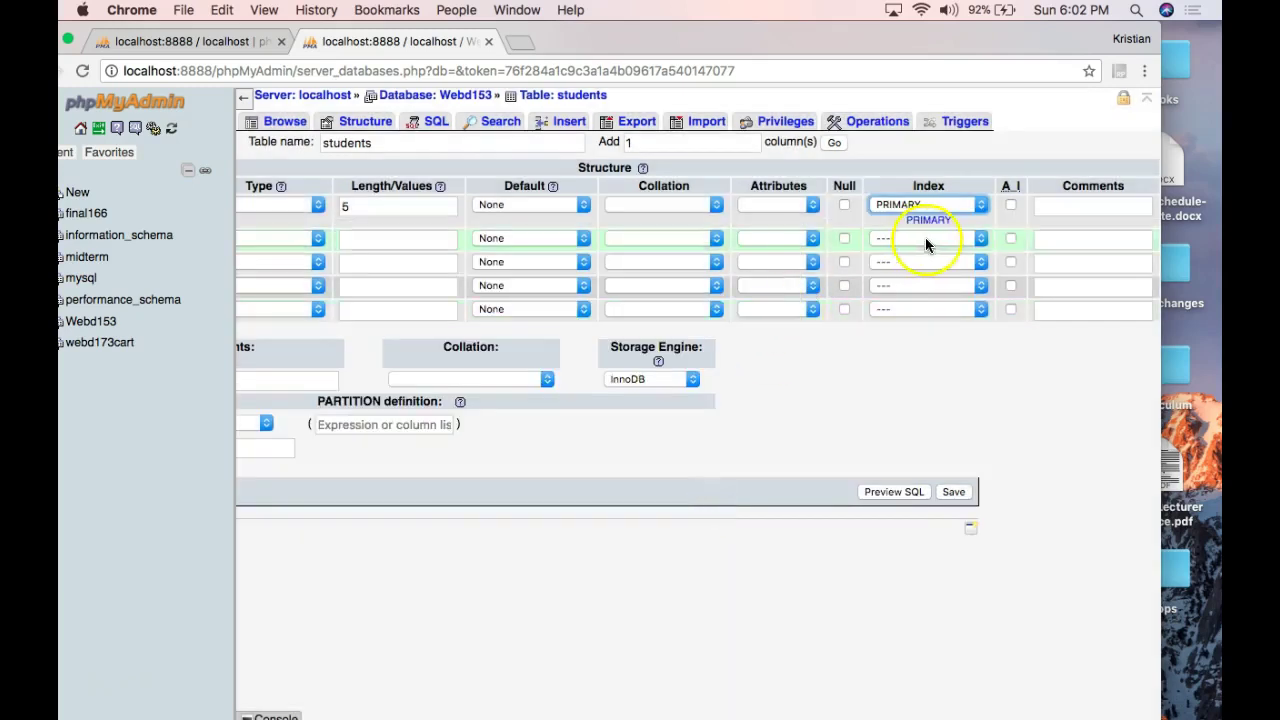
left_click(1010, 206)
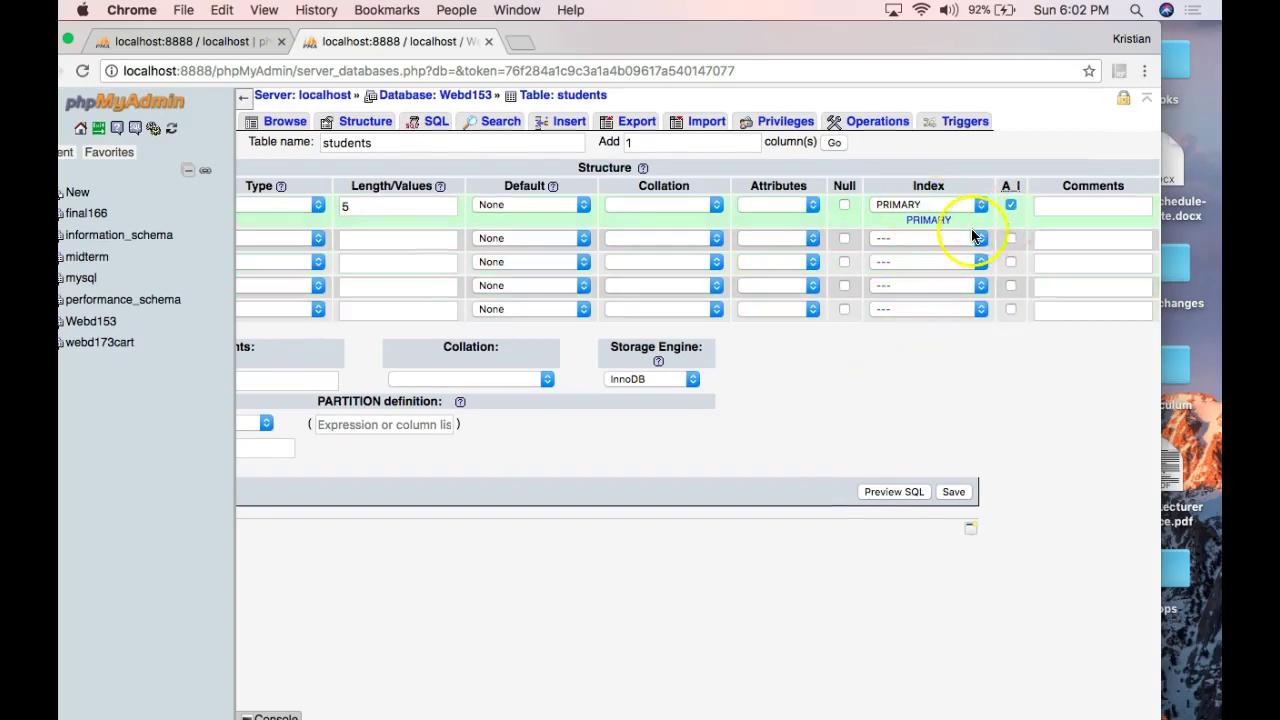
scroll(971, 228, "left", 2)
scroll(981, 223, "left", 5)
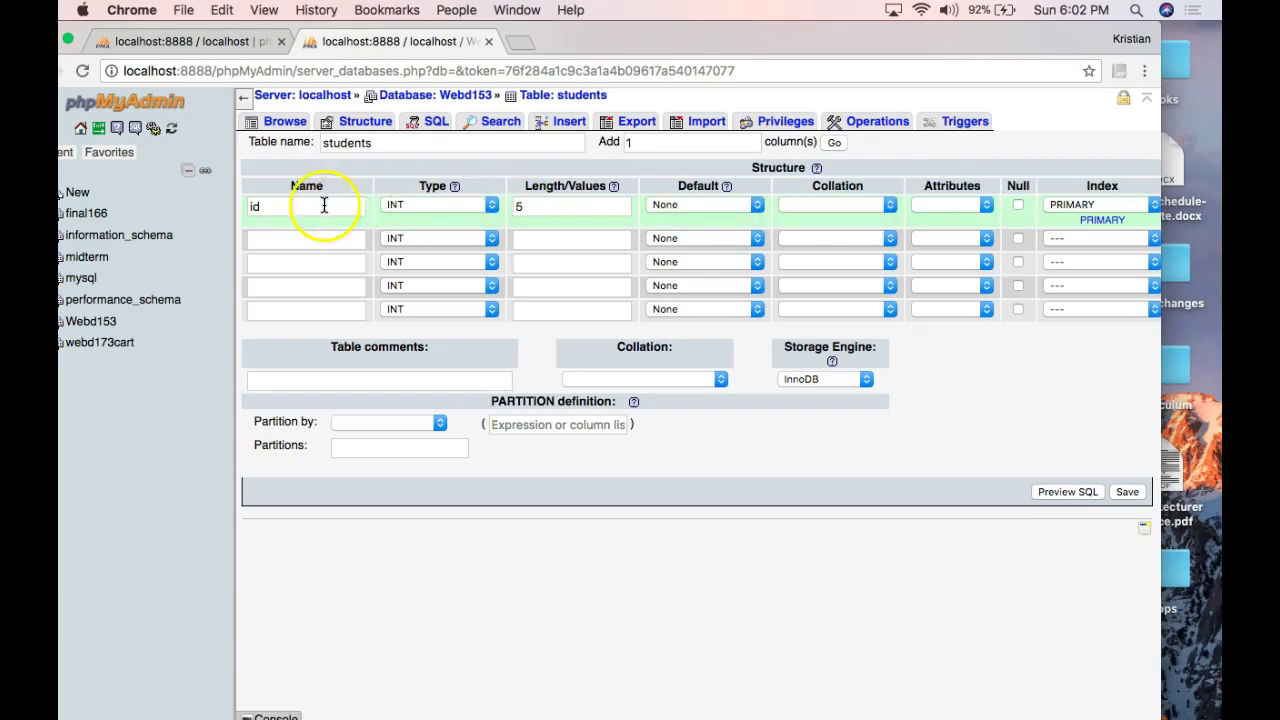
left_click(292, 206)
left_click_drag(246, 206, 308, 208)
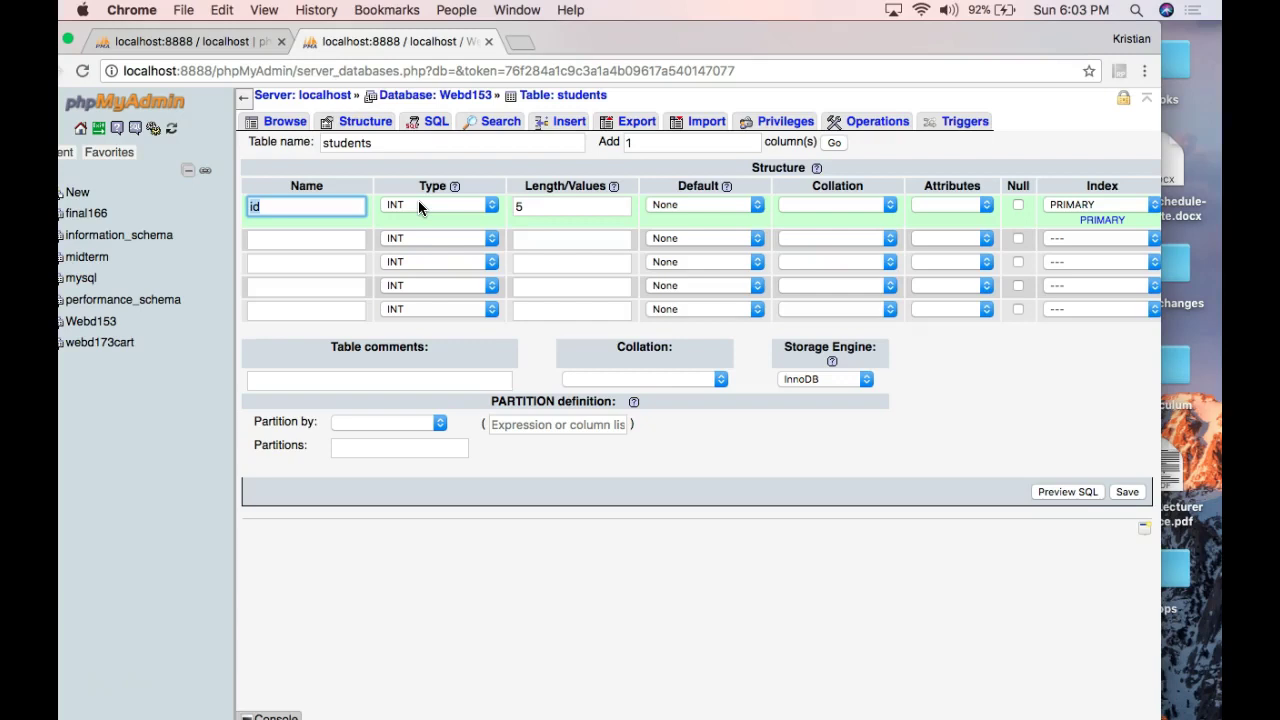
scroll(418, 200, "right", 3)
scroll(700, 300, "left", 3)
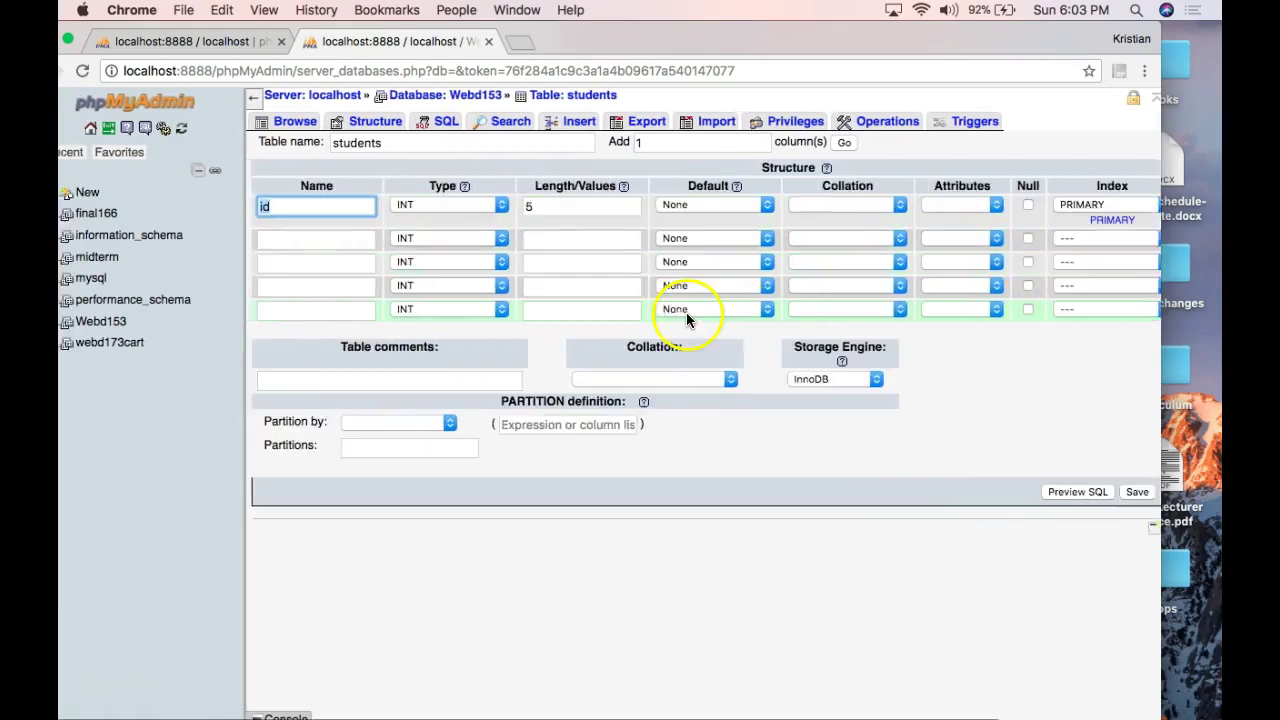
scroll(620, 280, "right", 1)
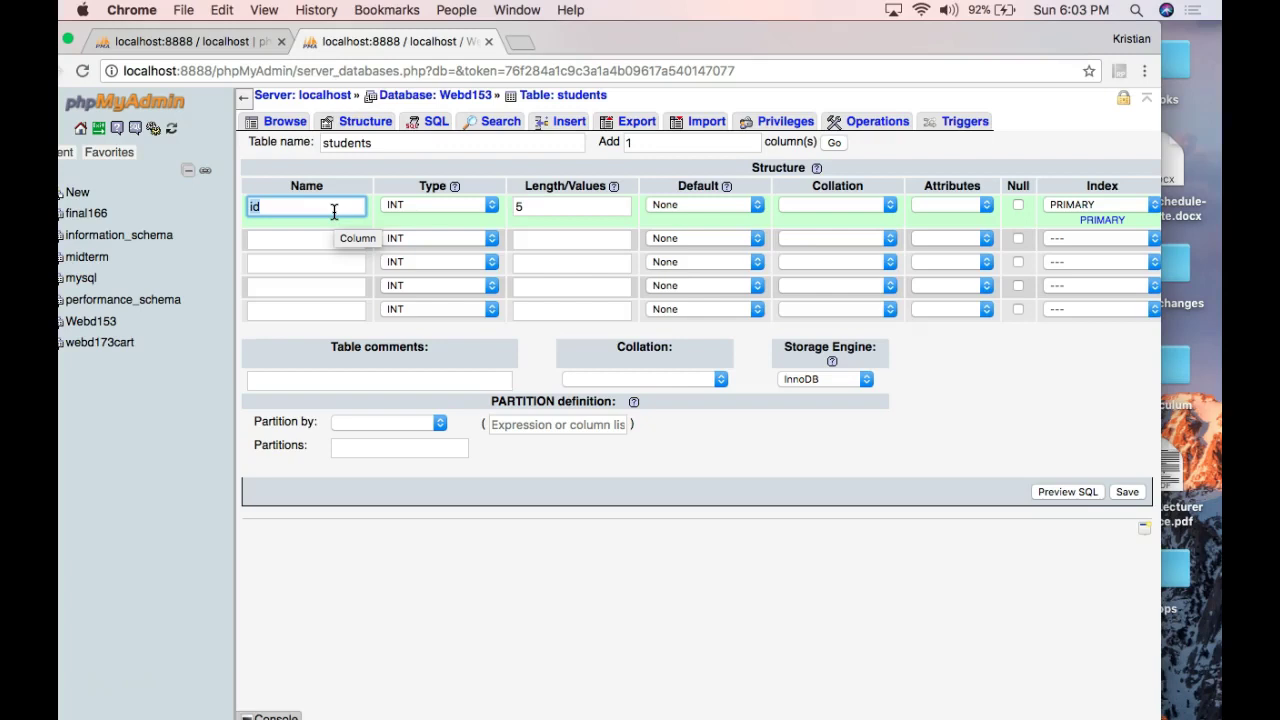
scroll(334, 210, "right", 5)
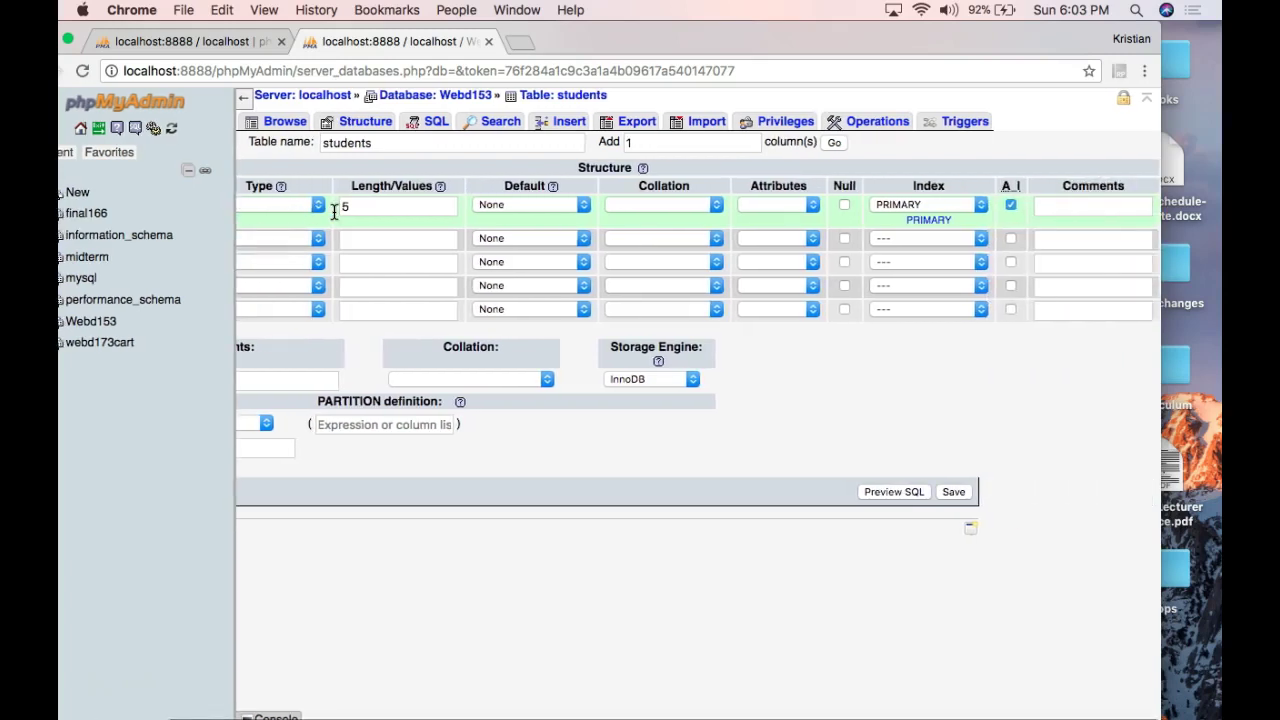
scroll(334, 210, "left", 5)
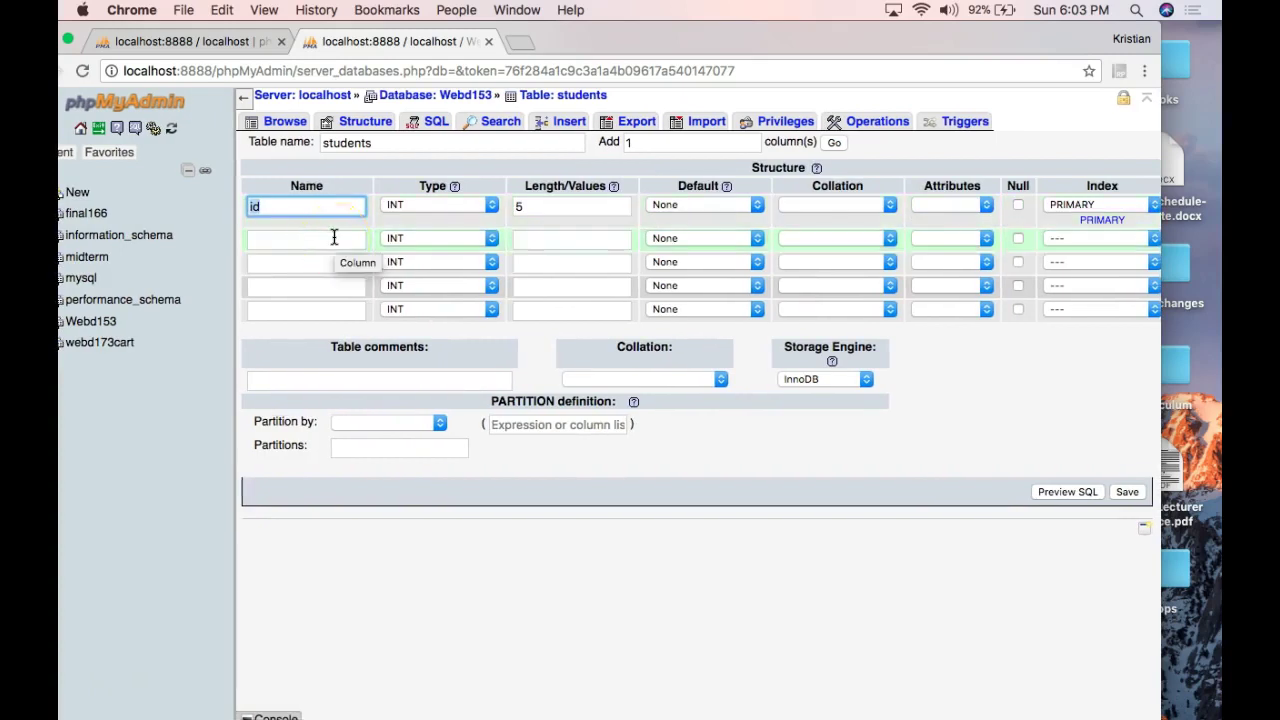
scroll(334, 237, "right", 4)
scroll(334, 237, "left", 4)
Define the second column as FirstName, type VARCHAR, length 255.
left_click(334, 237)
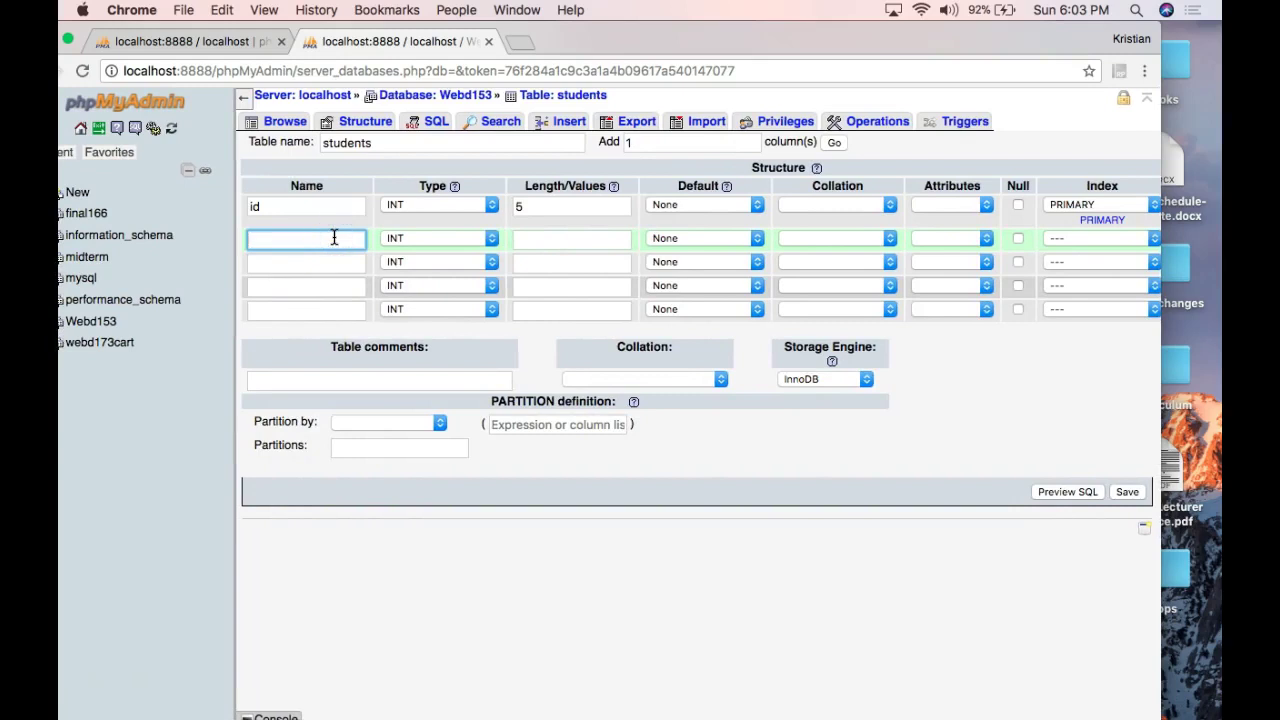
type("FirstName")
left_click(322, 240)
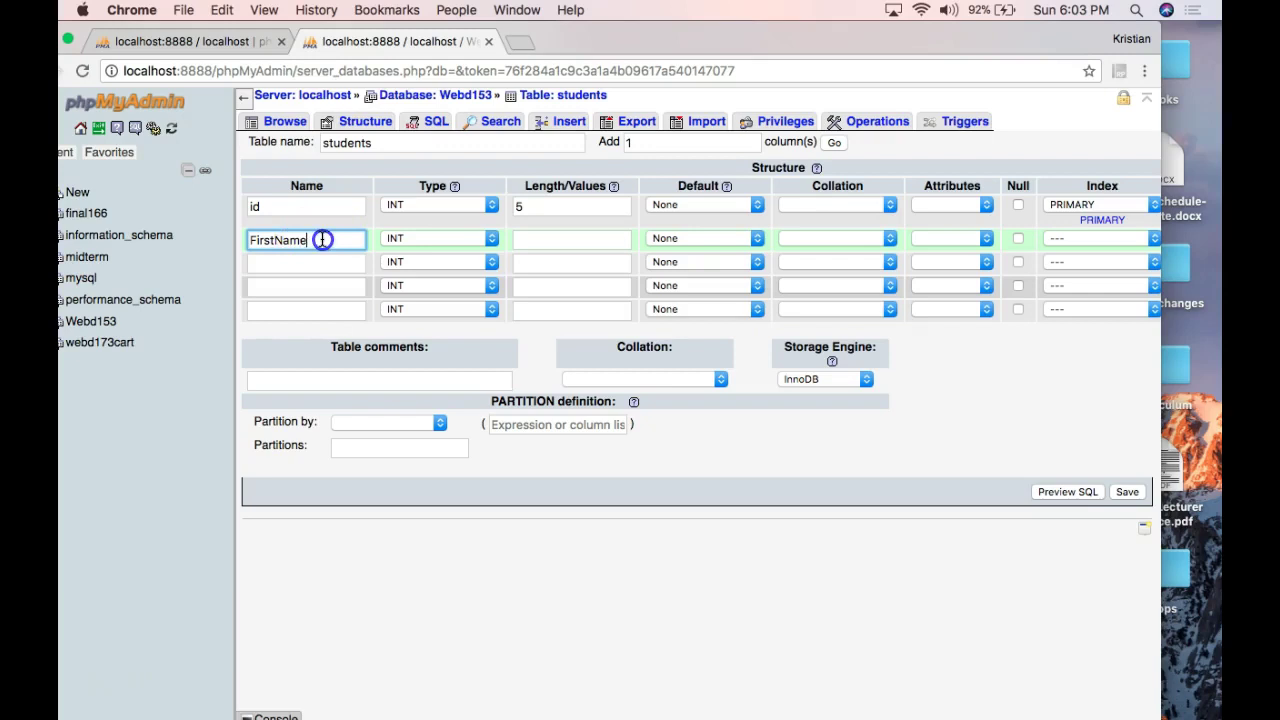
left_click_drag(314, 243, 243, 242)
left_click(401, 238)
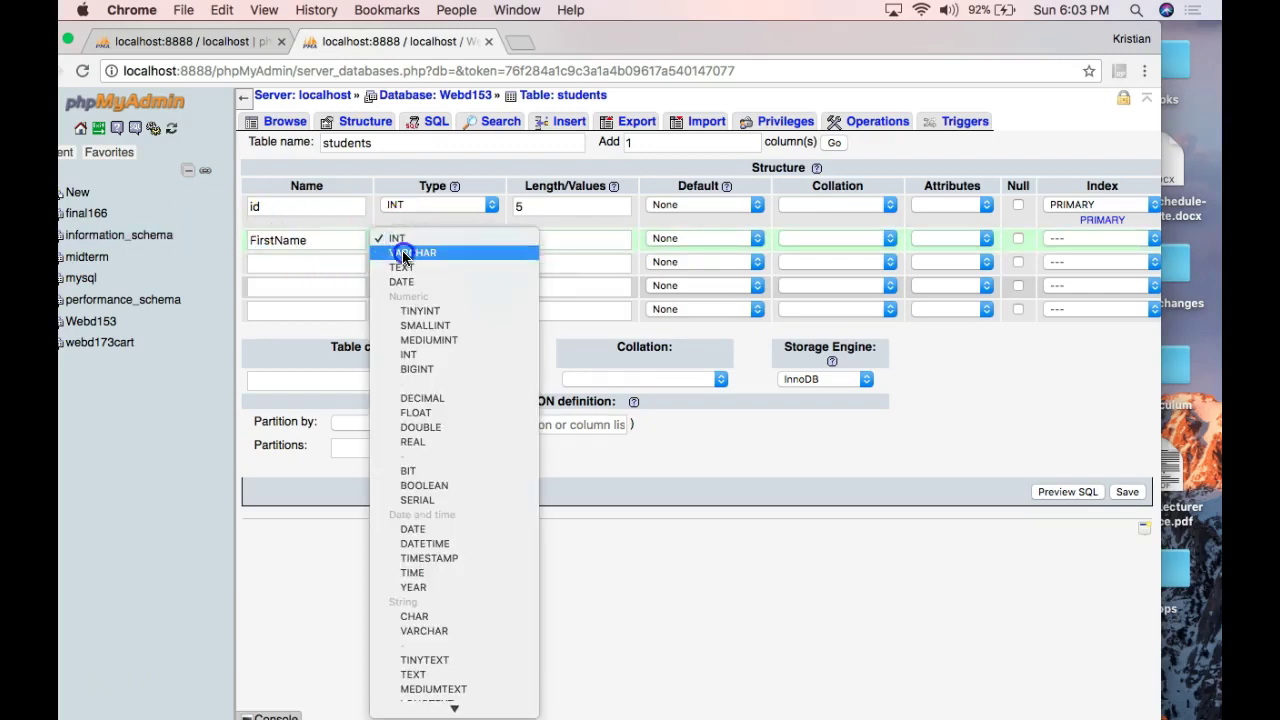
left_click(404, 254)
left_click(541, 238)
type("255")
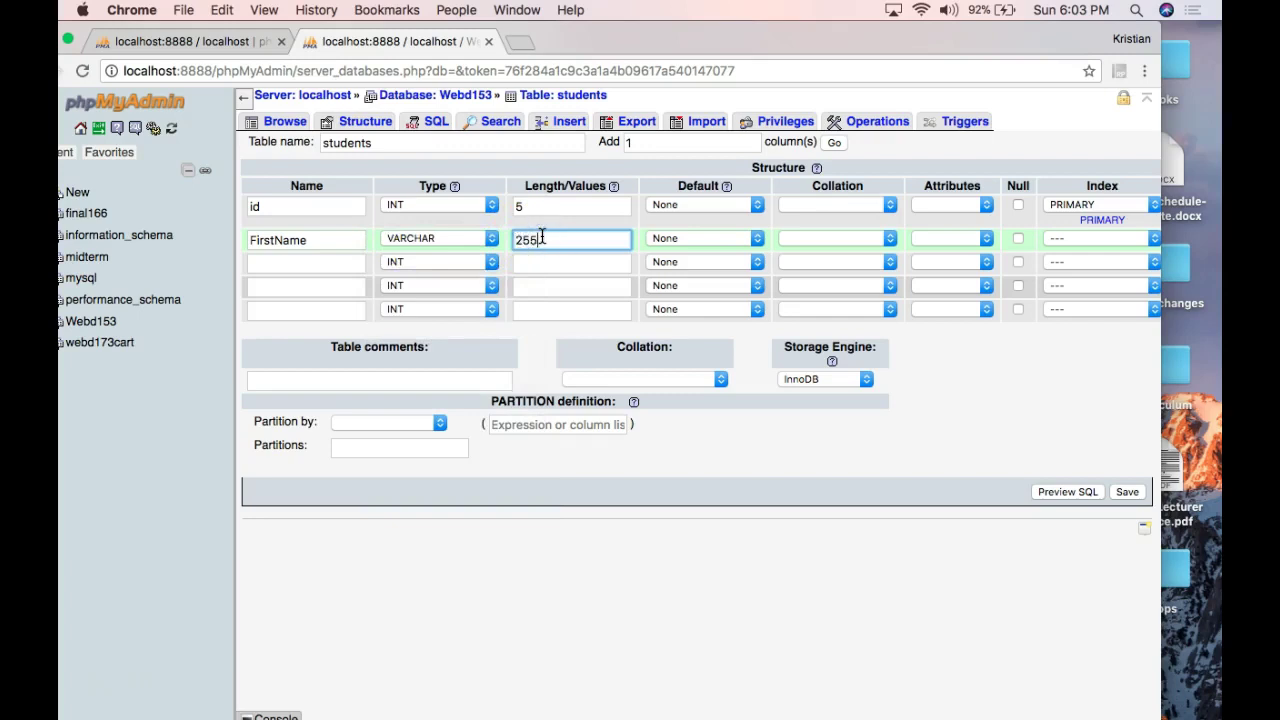
left_click(457, 238)
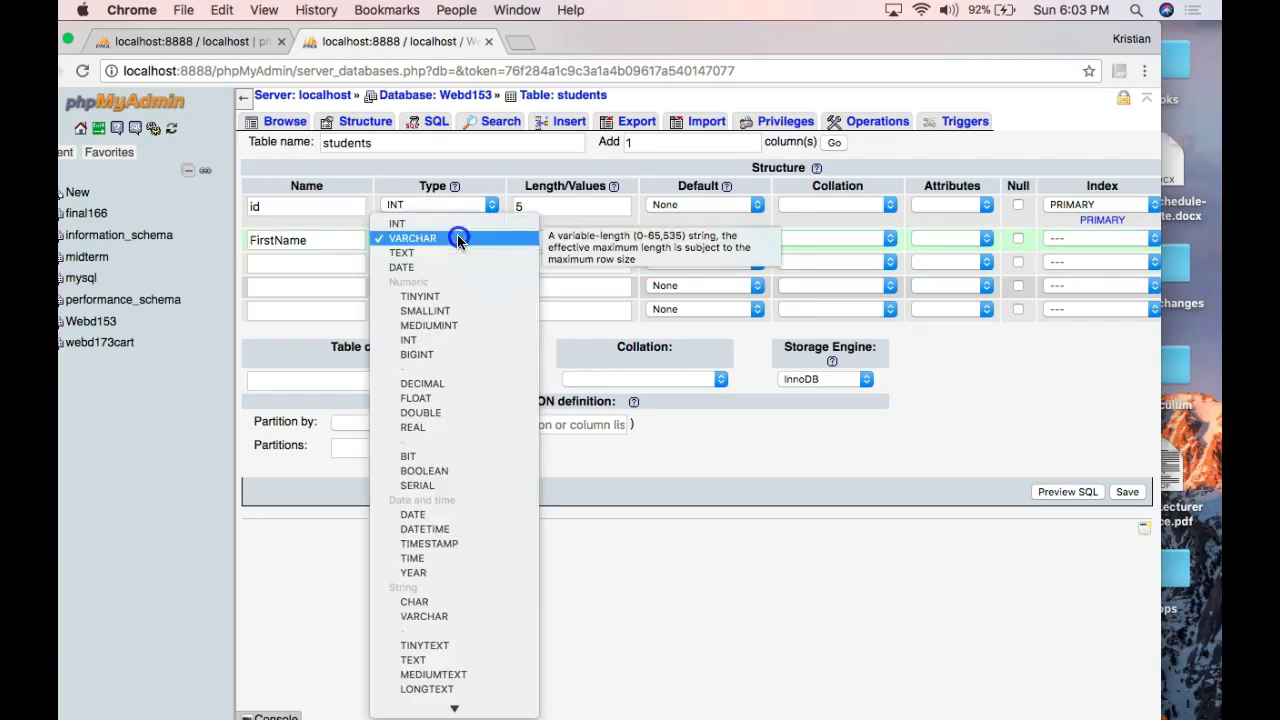
left_click(440, 239)
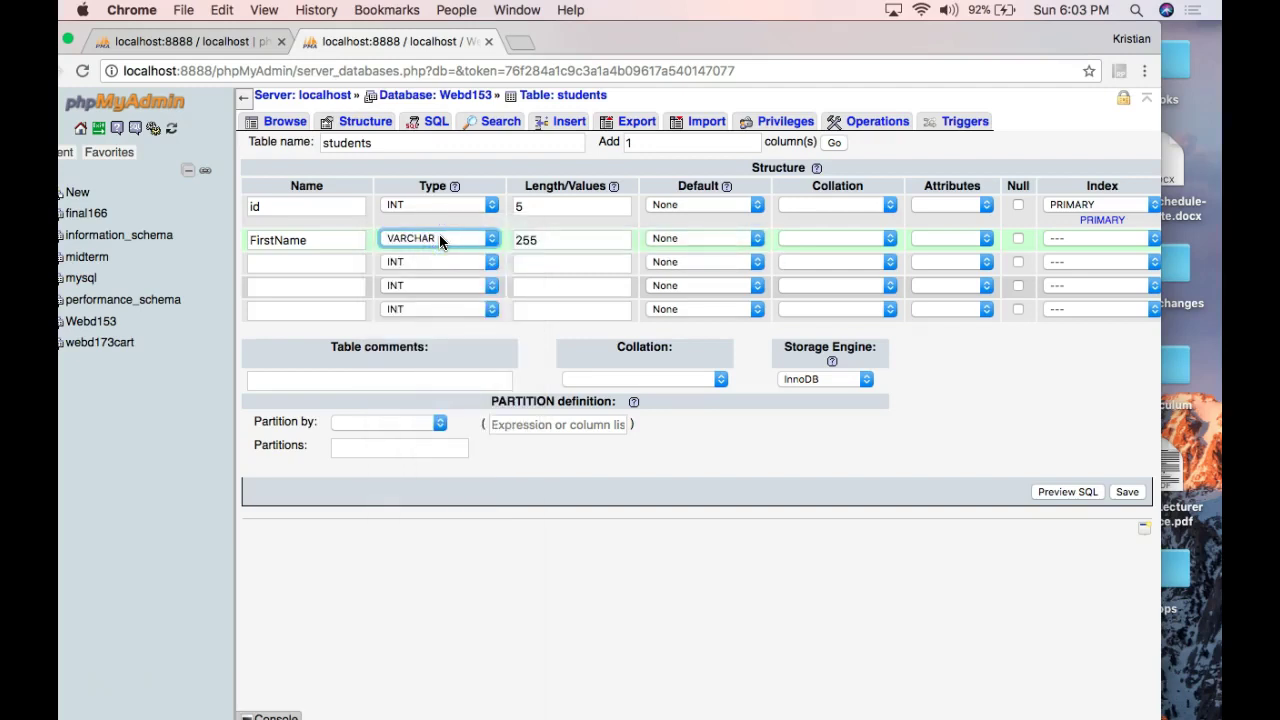
Recheck the FirstName name and its 255 length, then begin the third column's name.
left_click(396, 260)
left_click_drag(334, 250, 250, 246)
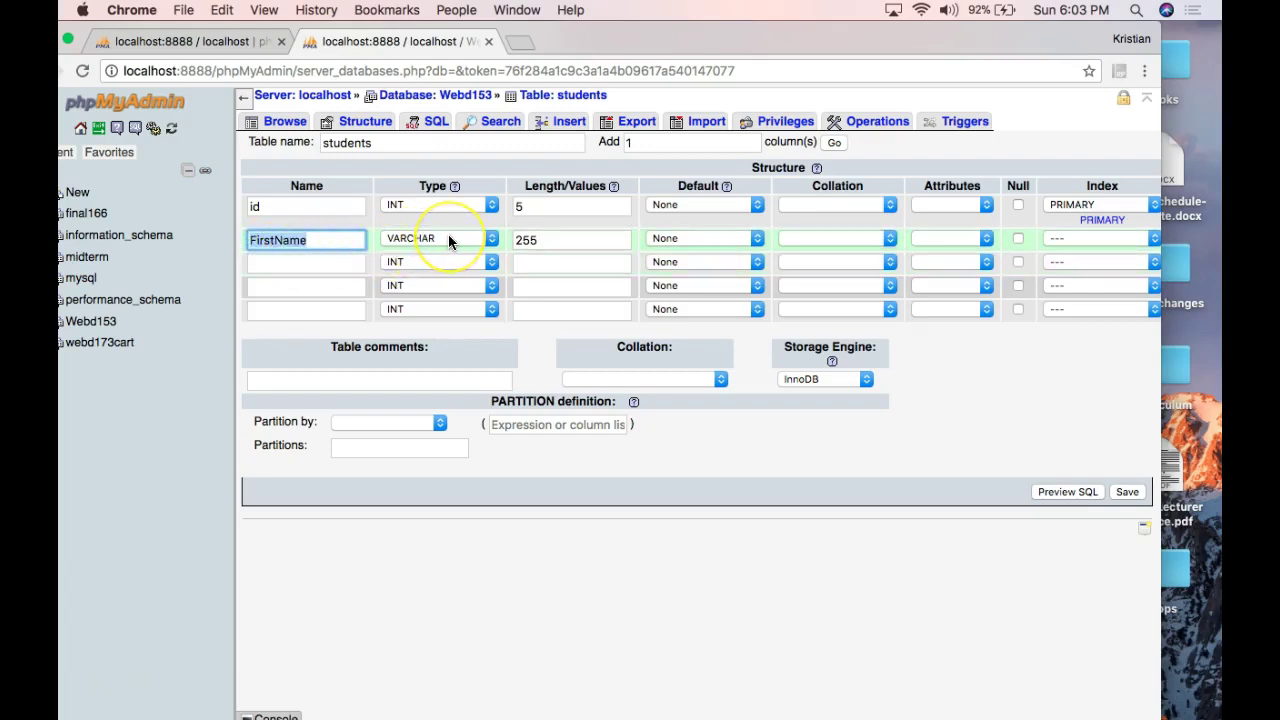
left_click(346, 241)
left_click_drag(346, 241, 238, 244)
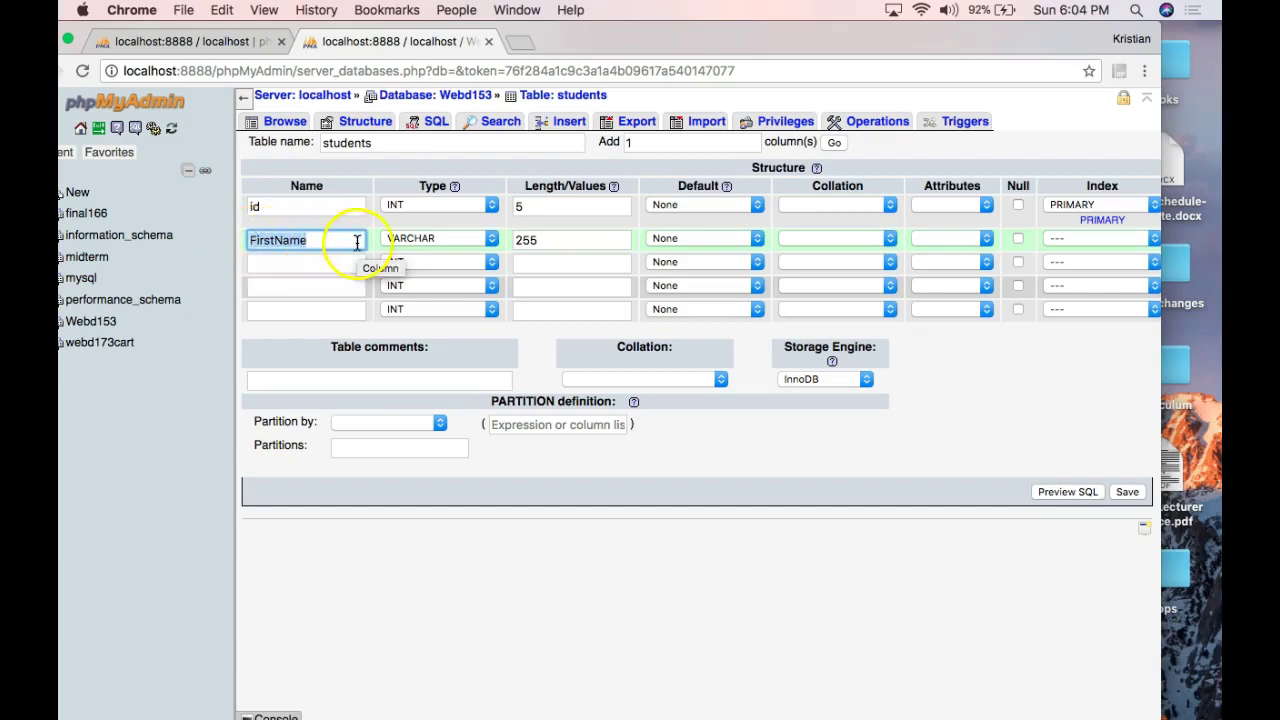
left_click(547, 243)
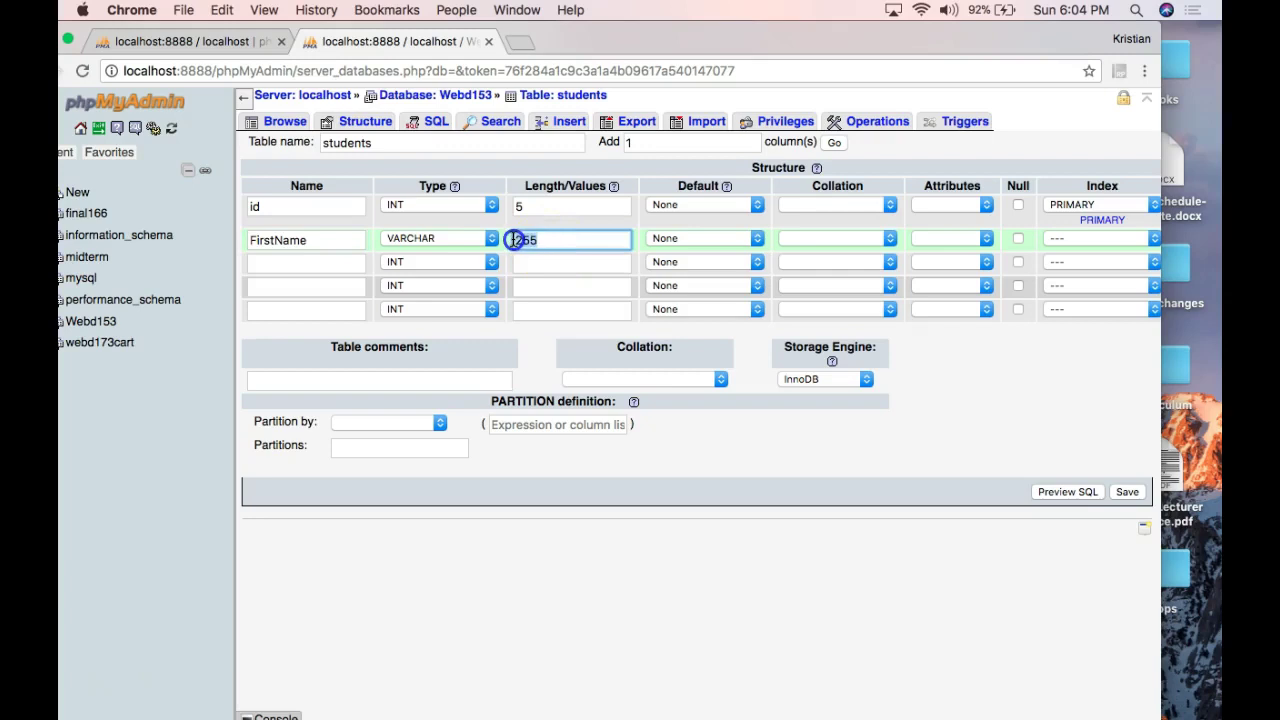
left_click(513, 240)
double_click(513, 240)
scroll(694, 244, "right", 3)
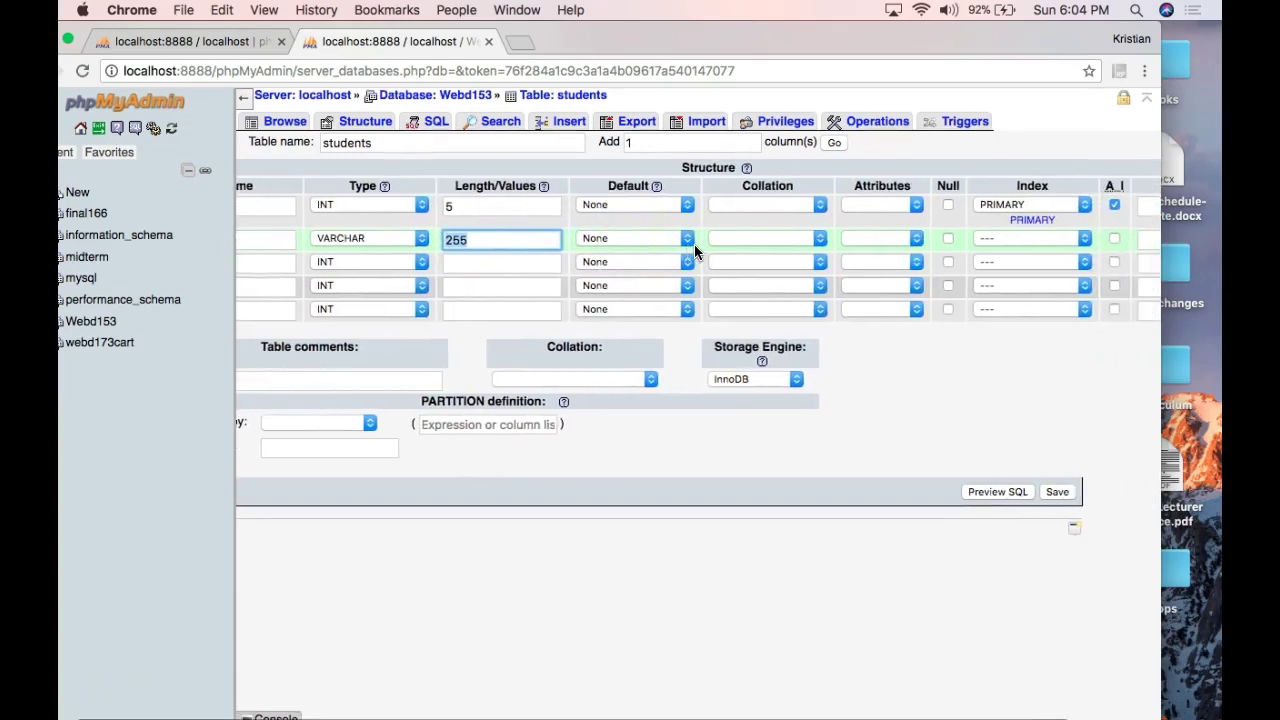
scroll(694, 244, "left", 3)
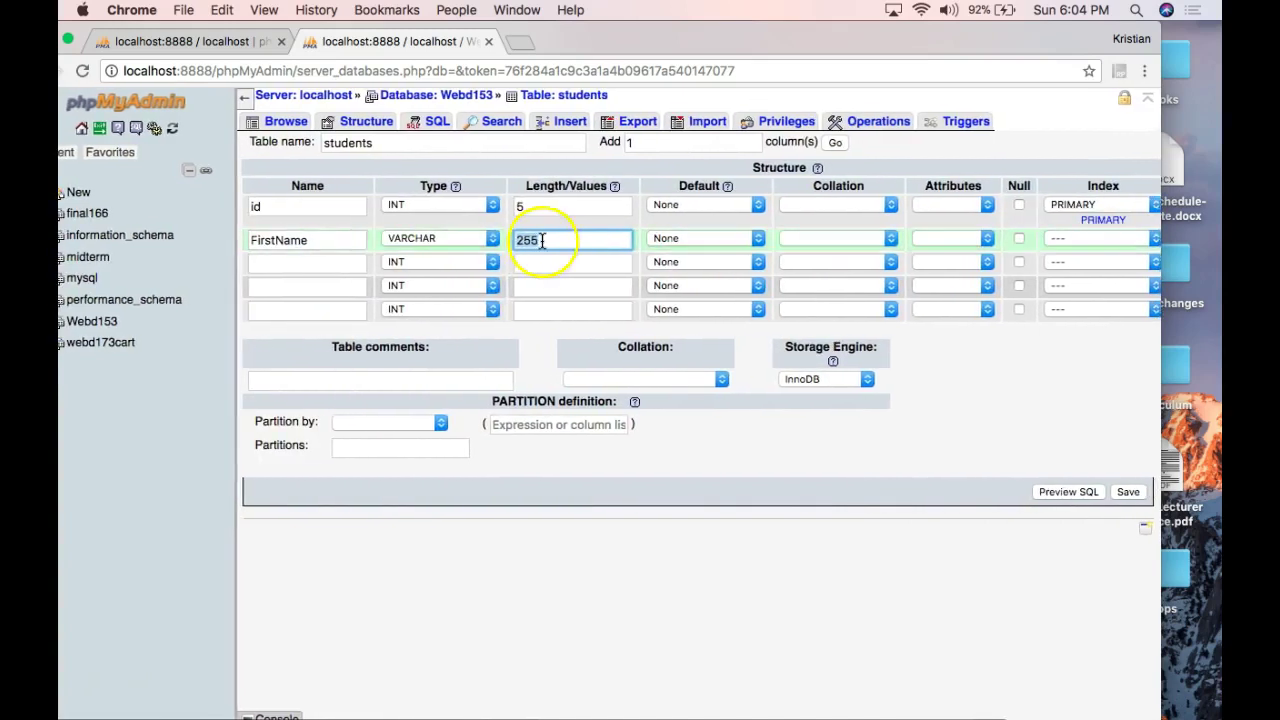
left_click(306, 264)
Define the third column as LastName, type VARCHAR, length 255.
type("L")
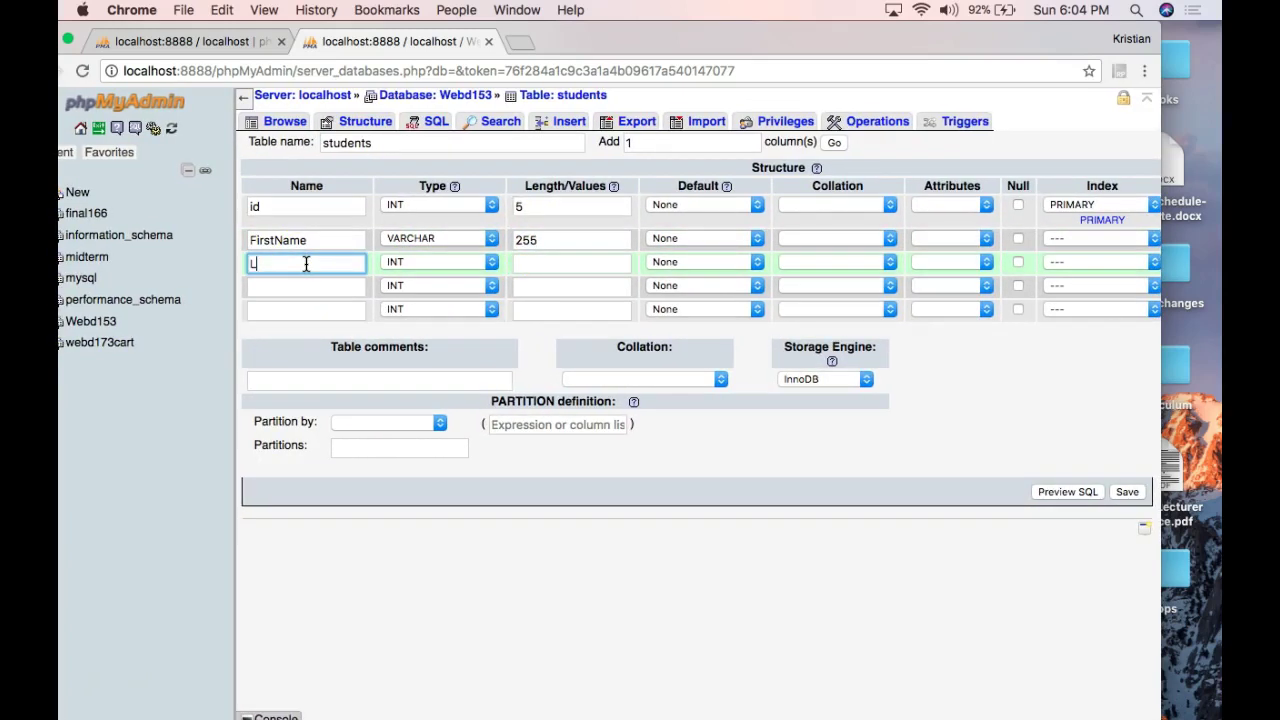
type("astName")
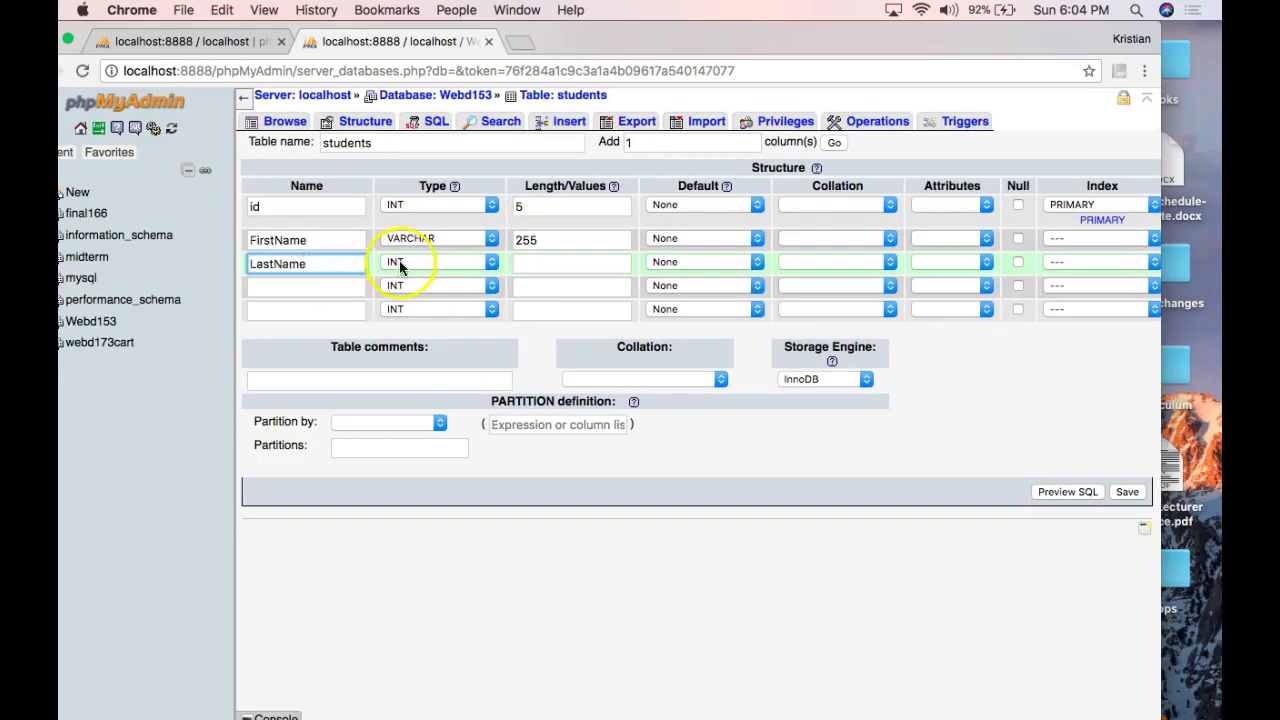
left_click(399, 261)
left_click(404, 279)
left_click(571, 263)
type("2")
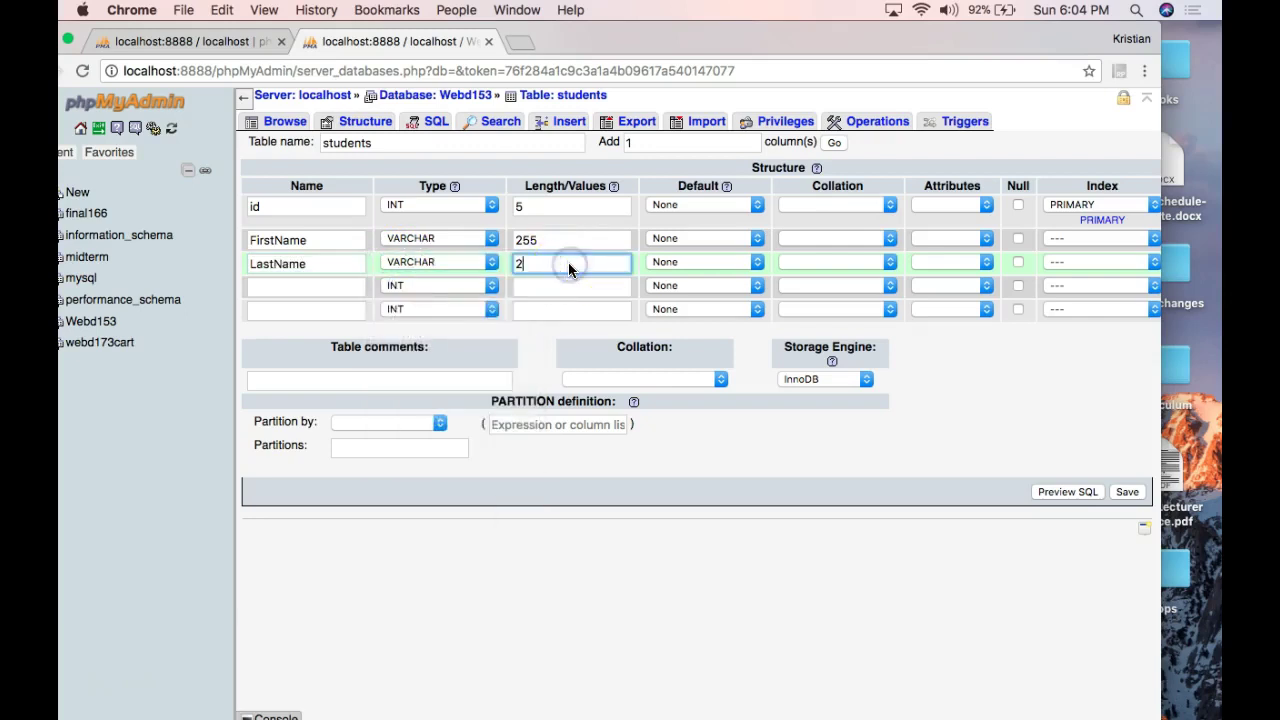
type("55")
left_click(477, 285)
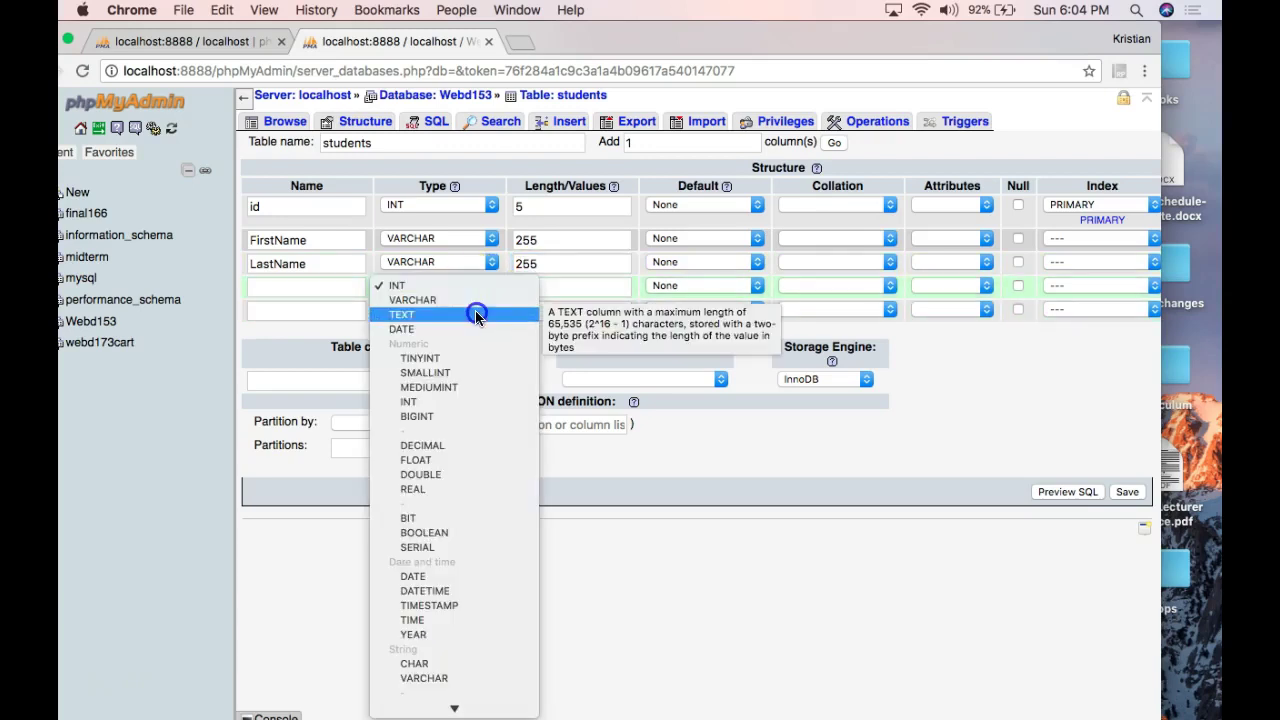
left_click(450, 250)
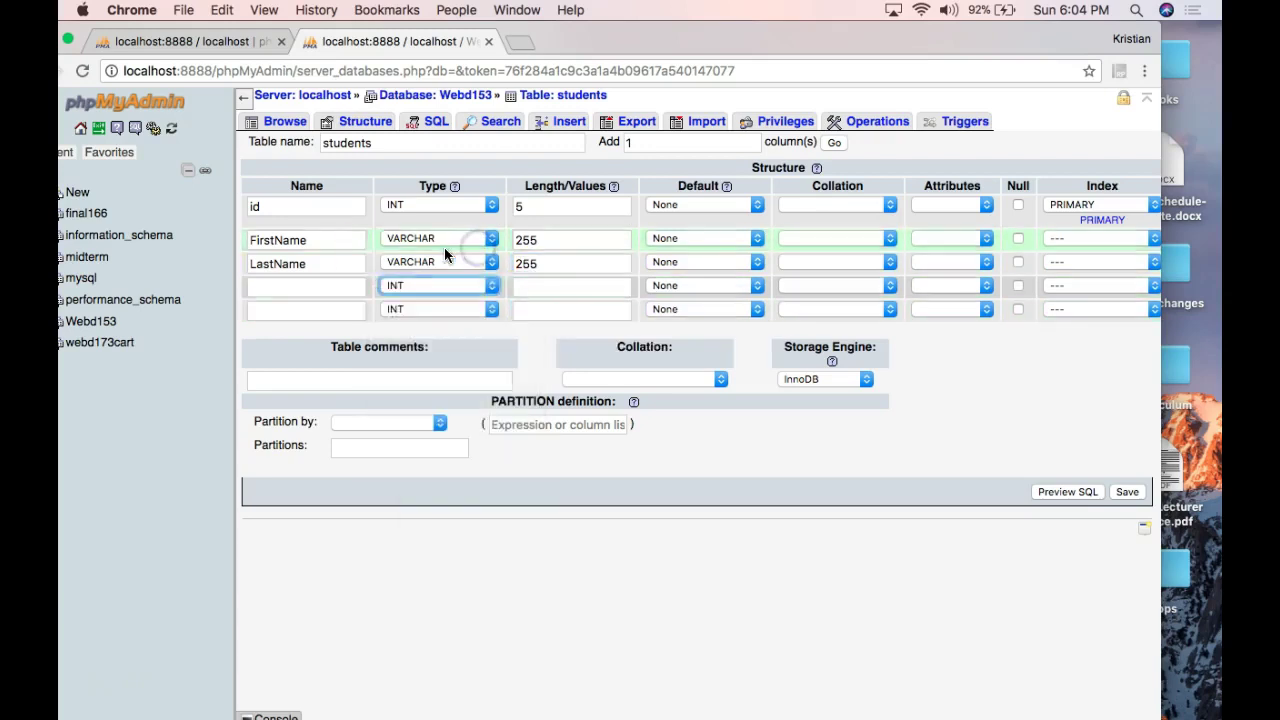
Define the fourth column as Program, type VARCHAR, length 255.
left_click(315, 280)
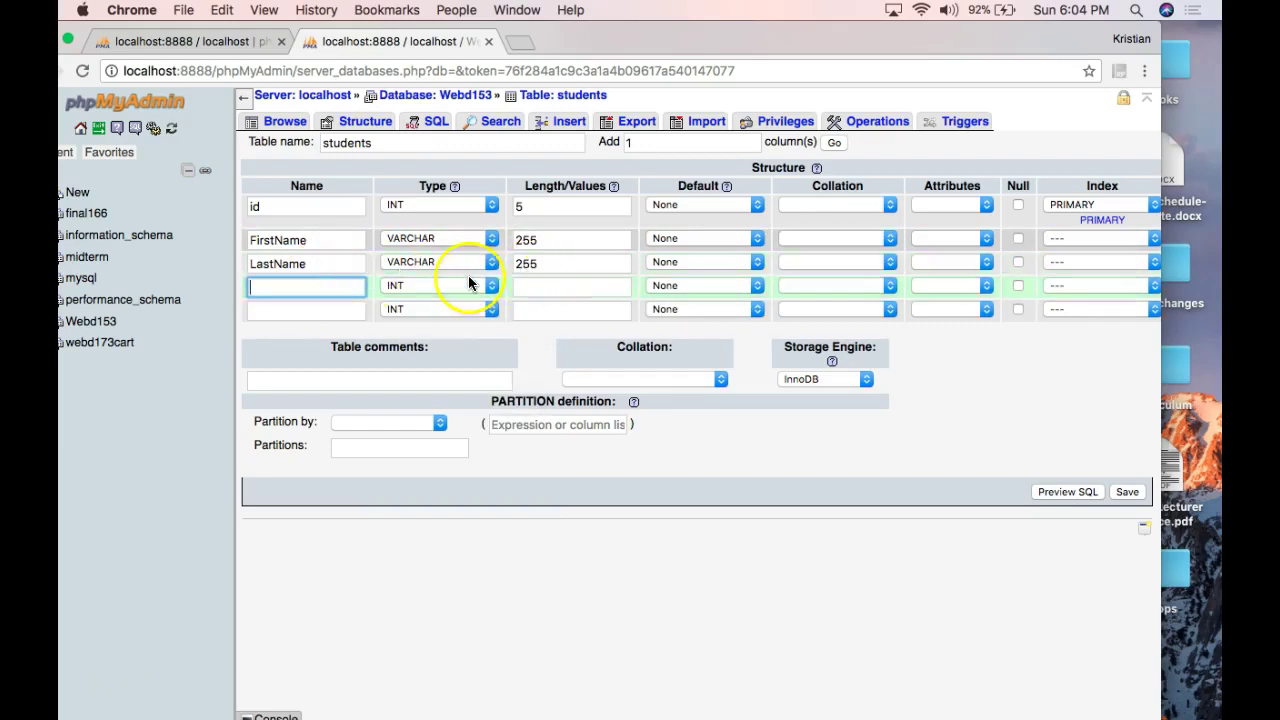
type("Program")
left_click(378, 285)
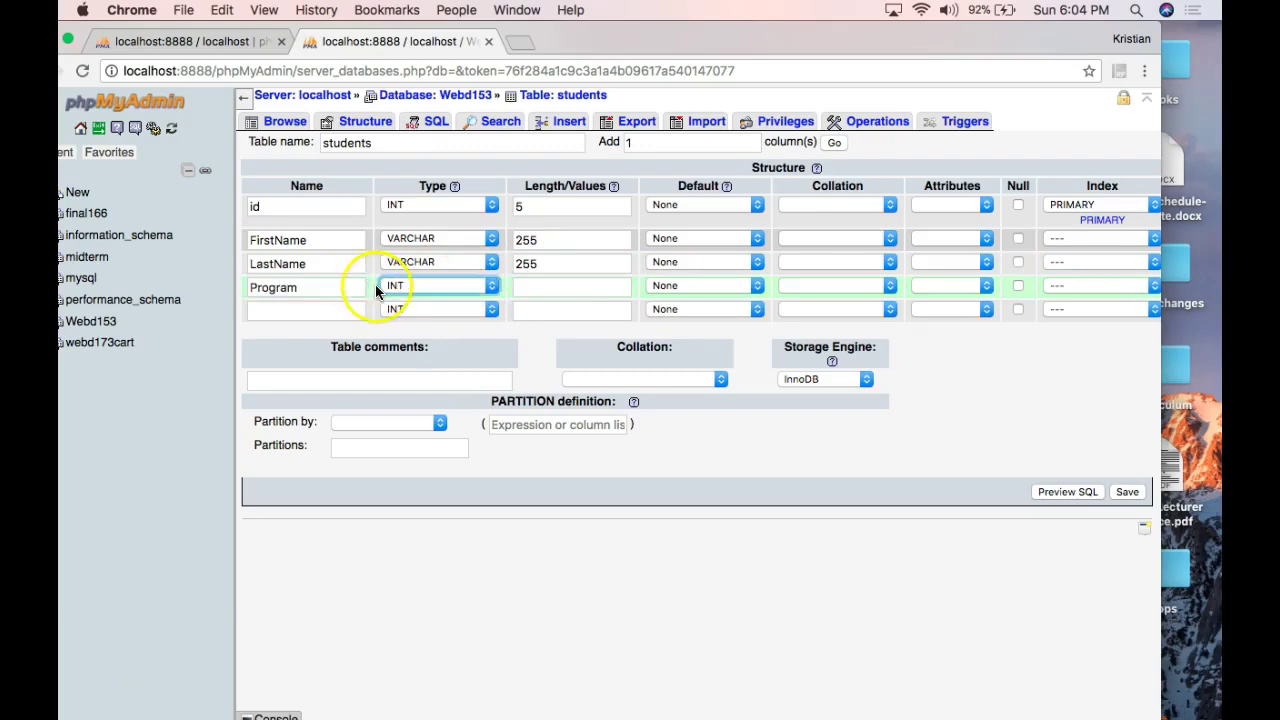
left_click(395, 287)
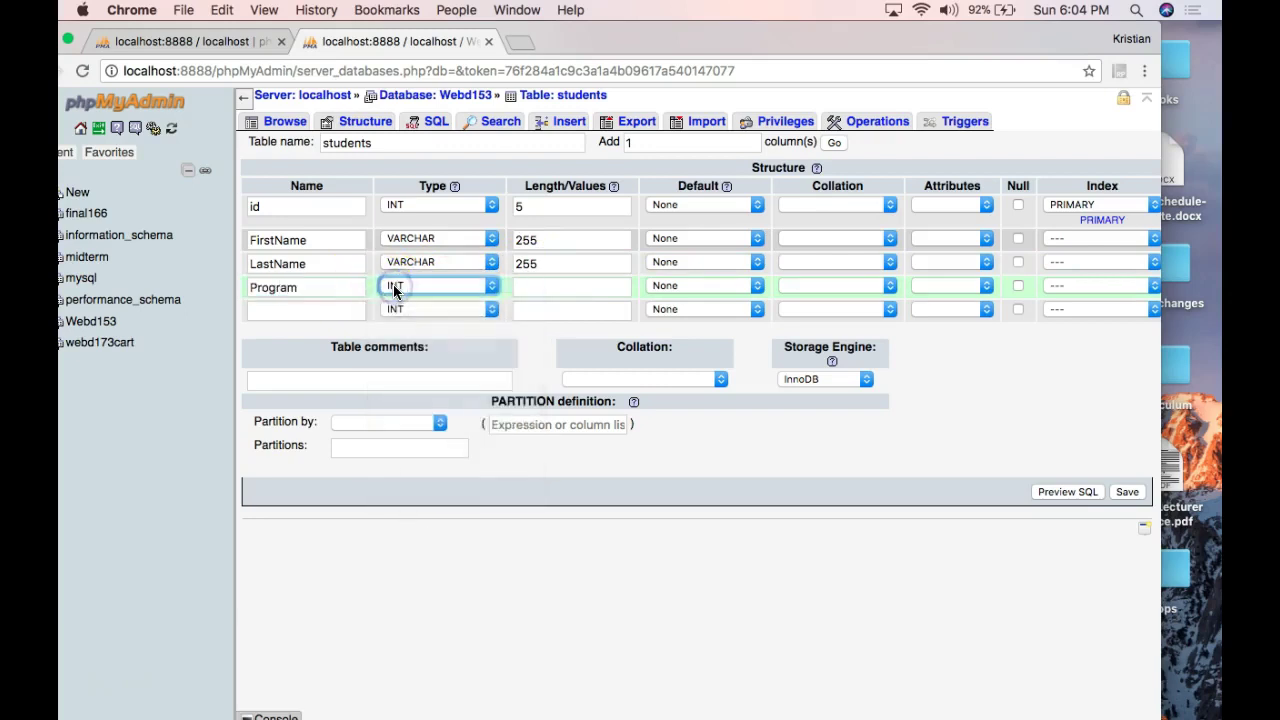
left_click(395, 290)
left_click(405, 306)
left_click(563, 287)
type("255")
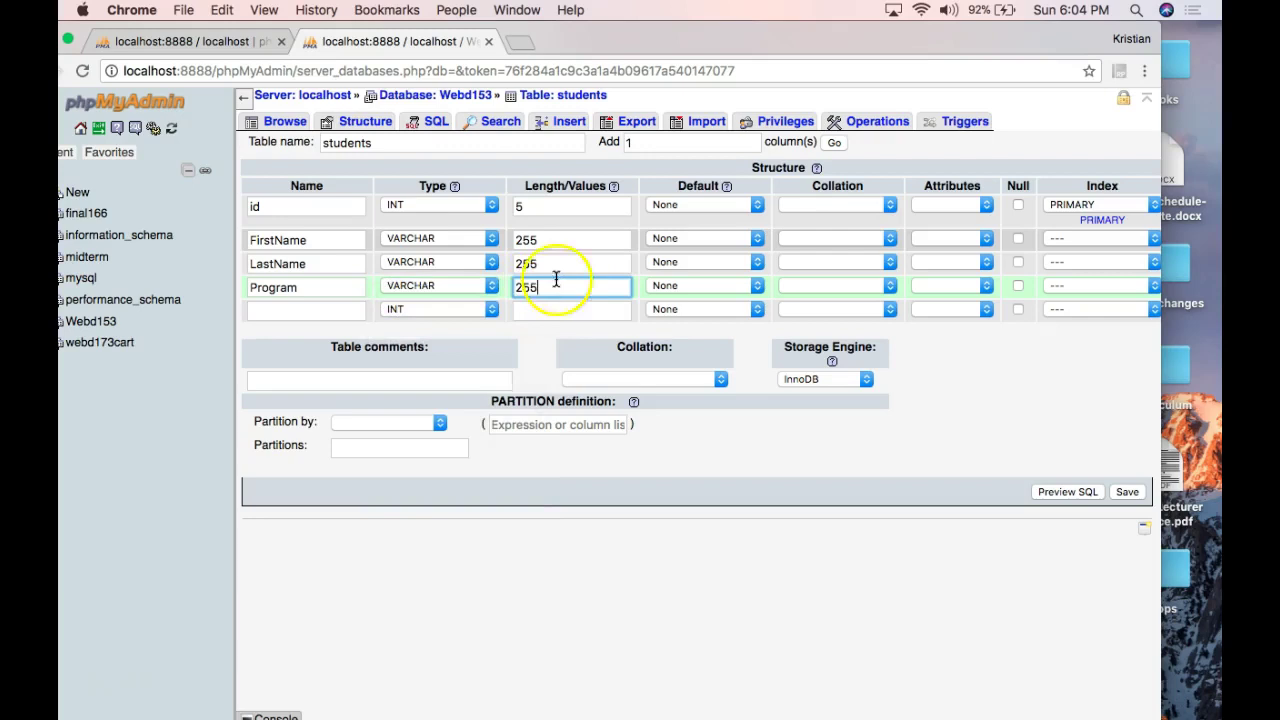
left_click(314, 289)
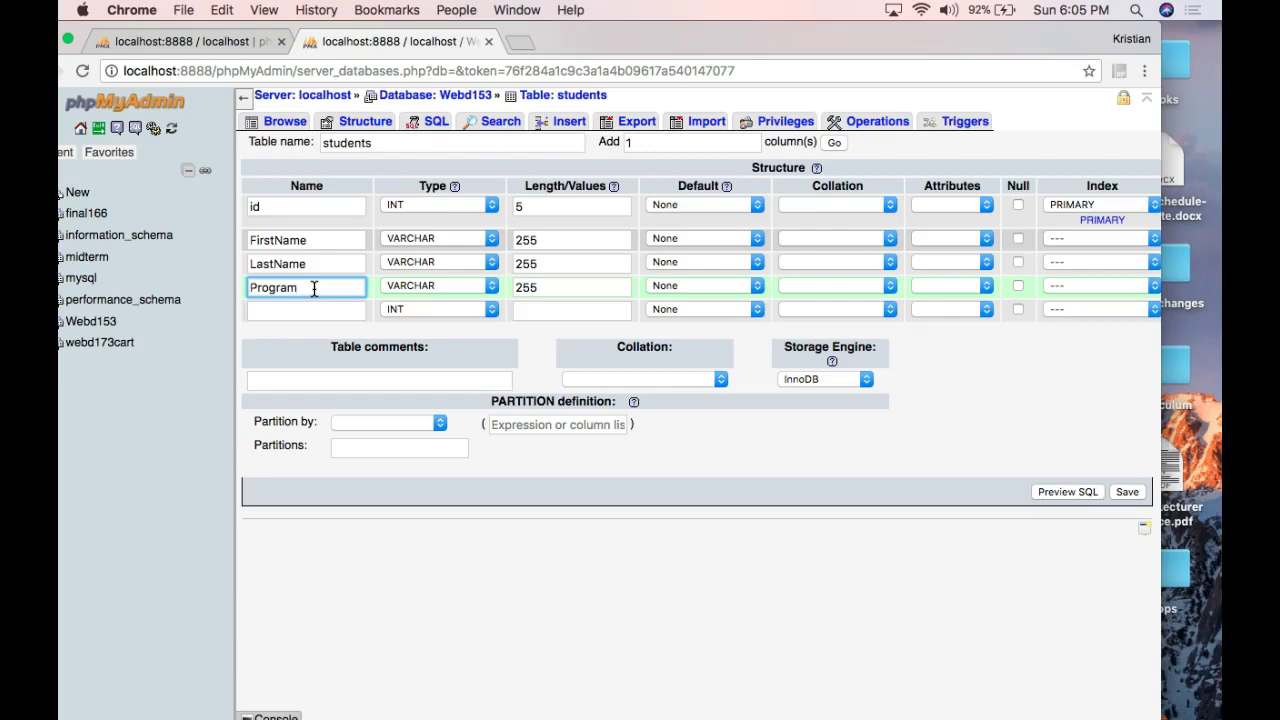
Define the fifth column as StudentNumber with INT length 10.
left_click(298, 311)
type("StudentNumber")
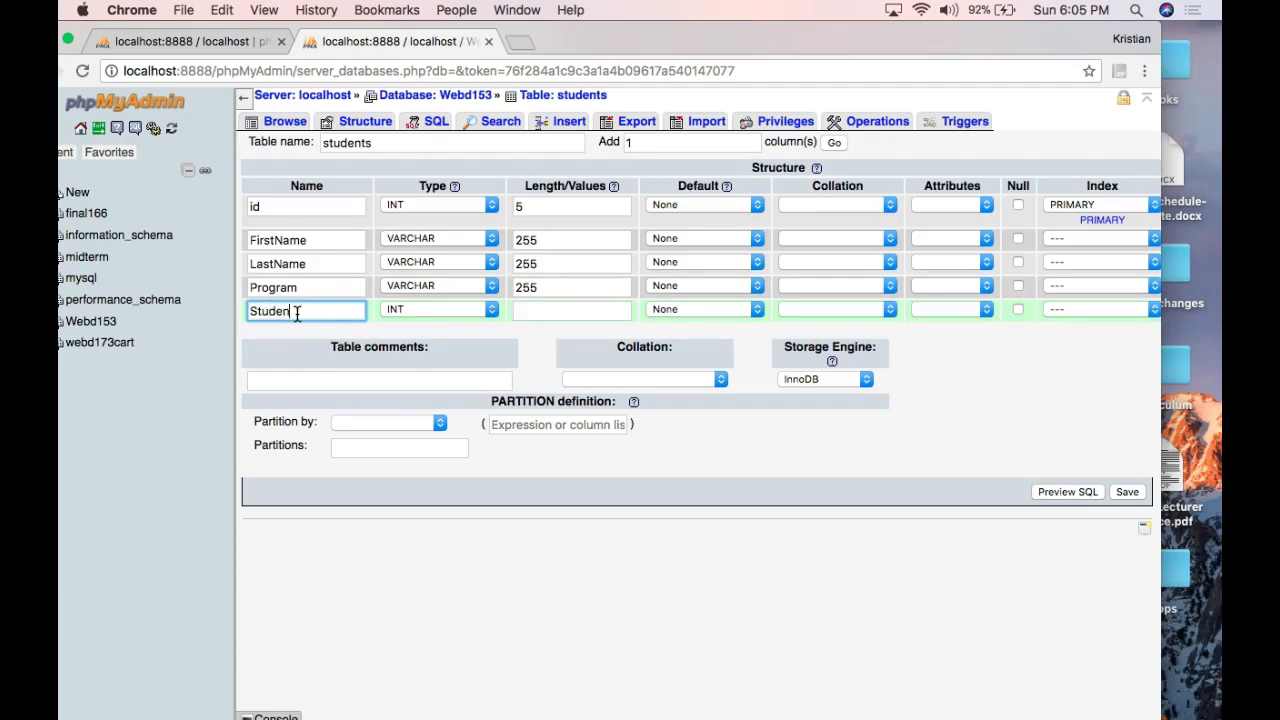
left_click(535, 310)
type("10")
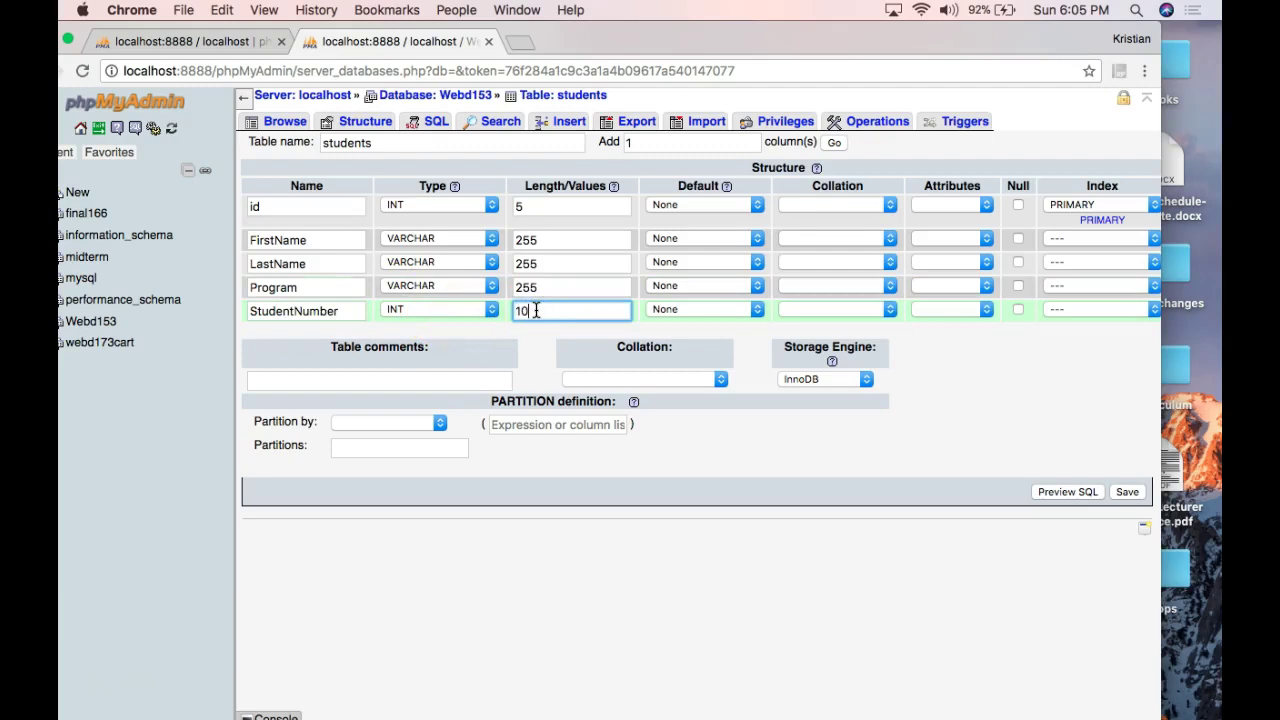
left_click(622, 346)
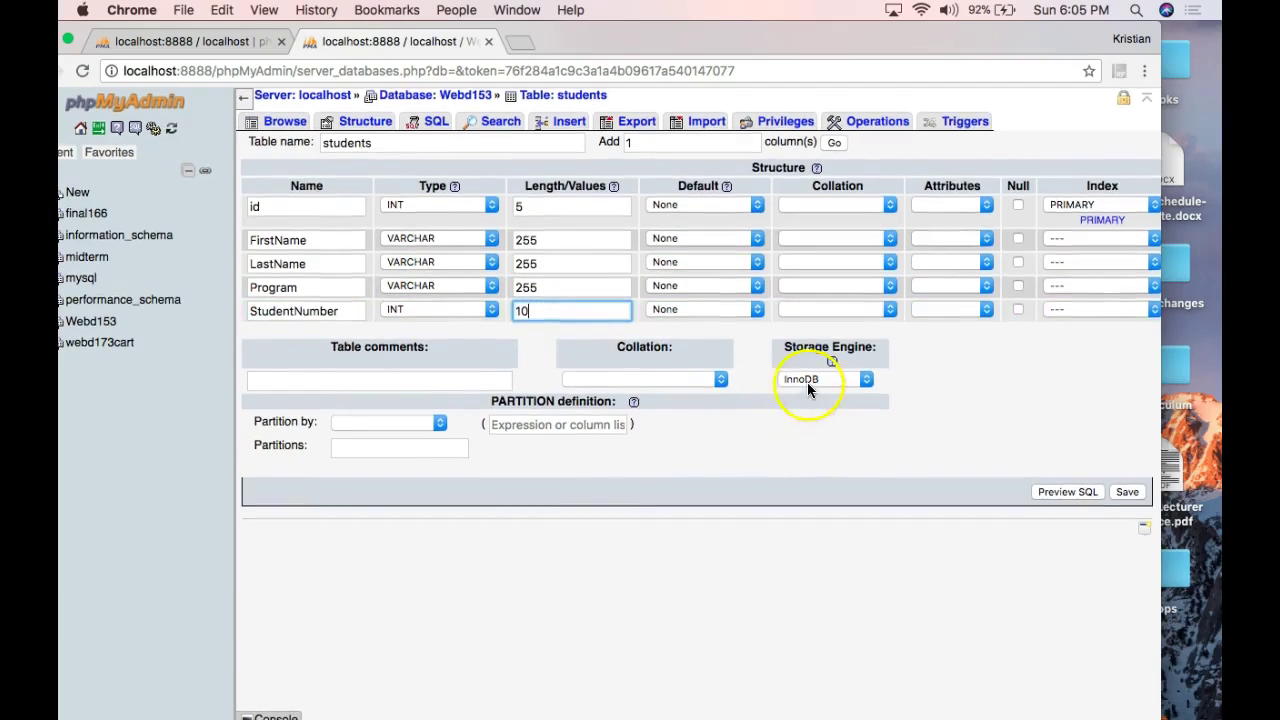
Keep InnoDB as the table's storage engine.
left_click(808, 385)
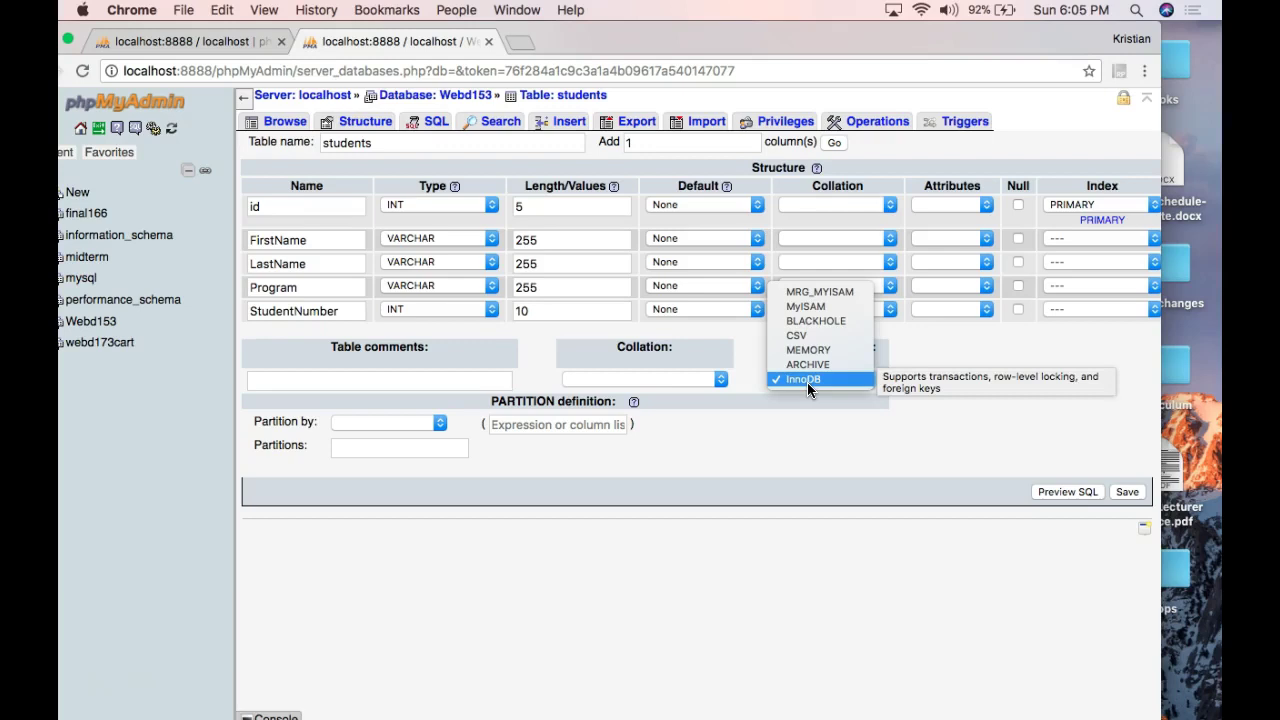
left_click(808, 384)
mouse_move(807, 382)
left_mouse_down()
mouse_move(815, 309)
mouse_move(820, 377)
left_mouse_up()
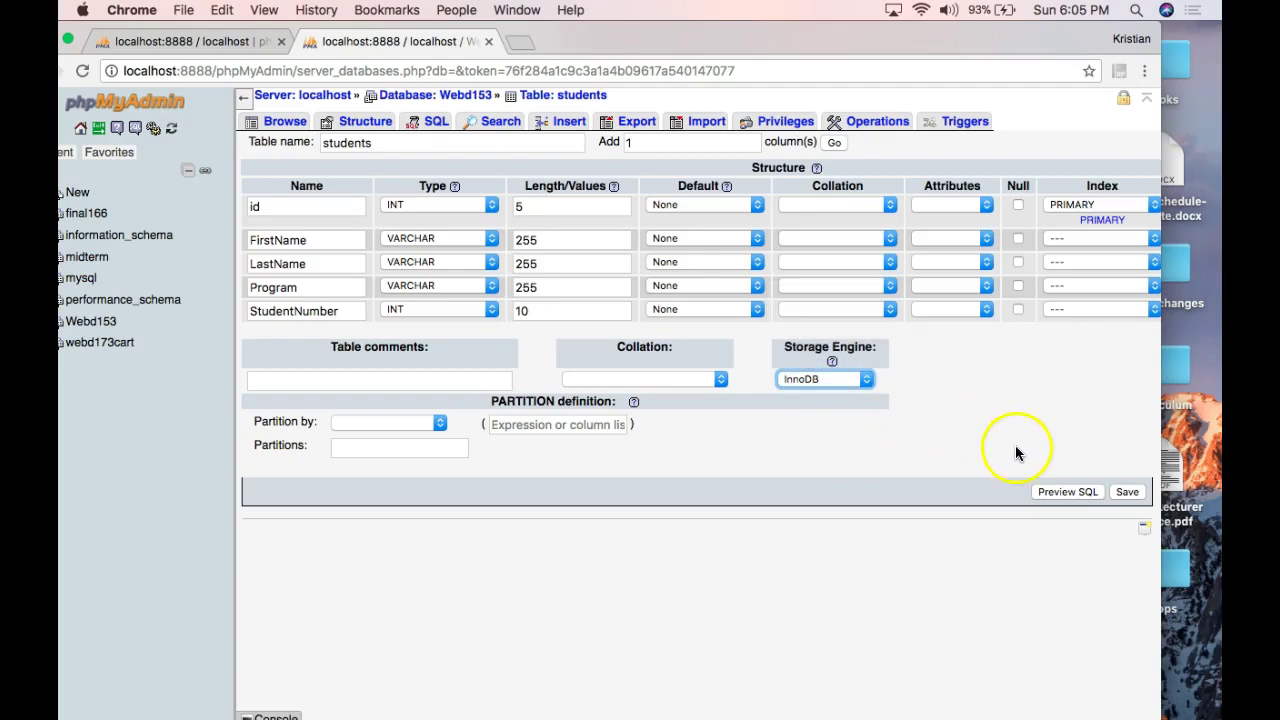
Save the students table, check its empty rows, and view its five-column structure.
left_click(1118, 494)
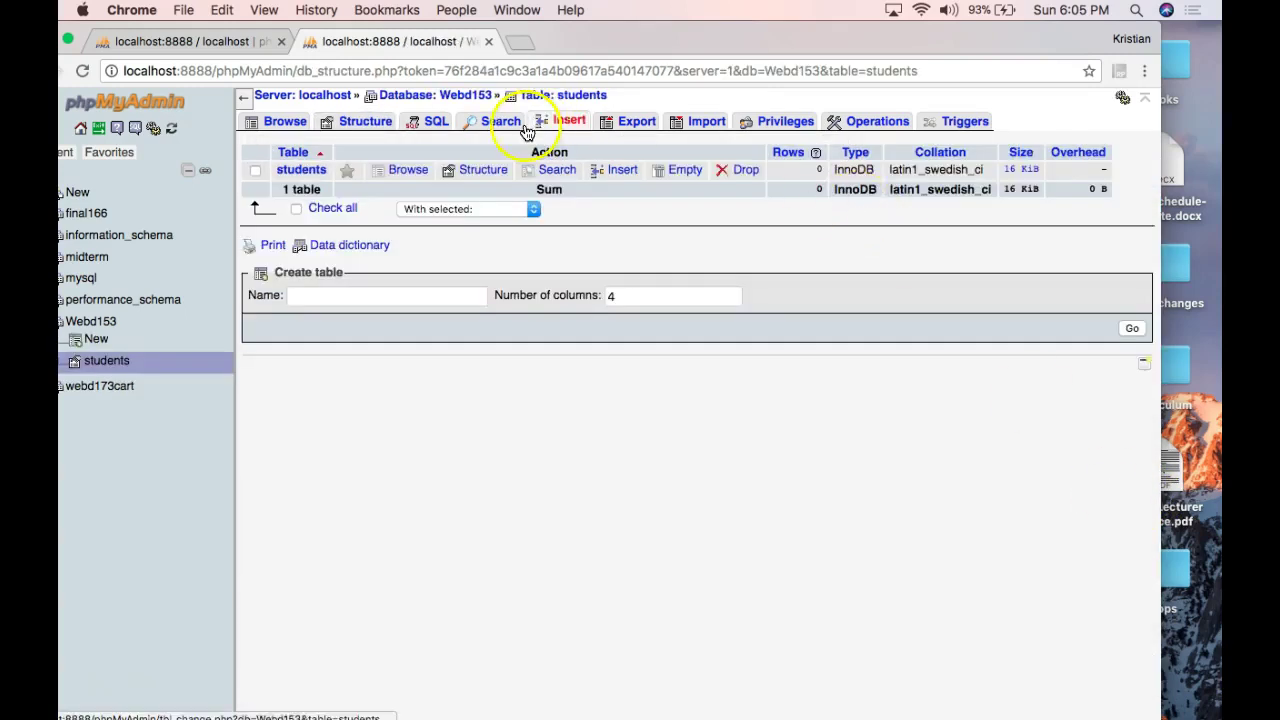
left_click(286, 121)
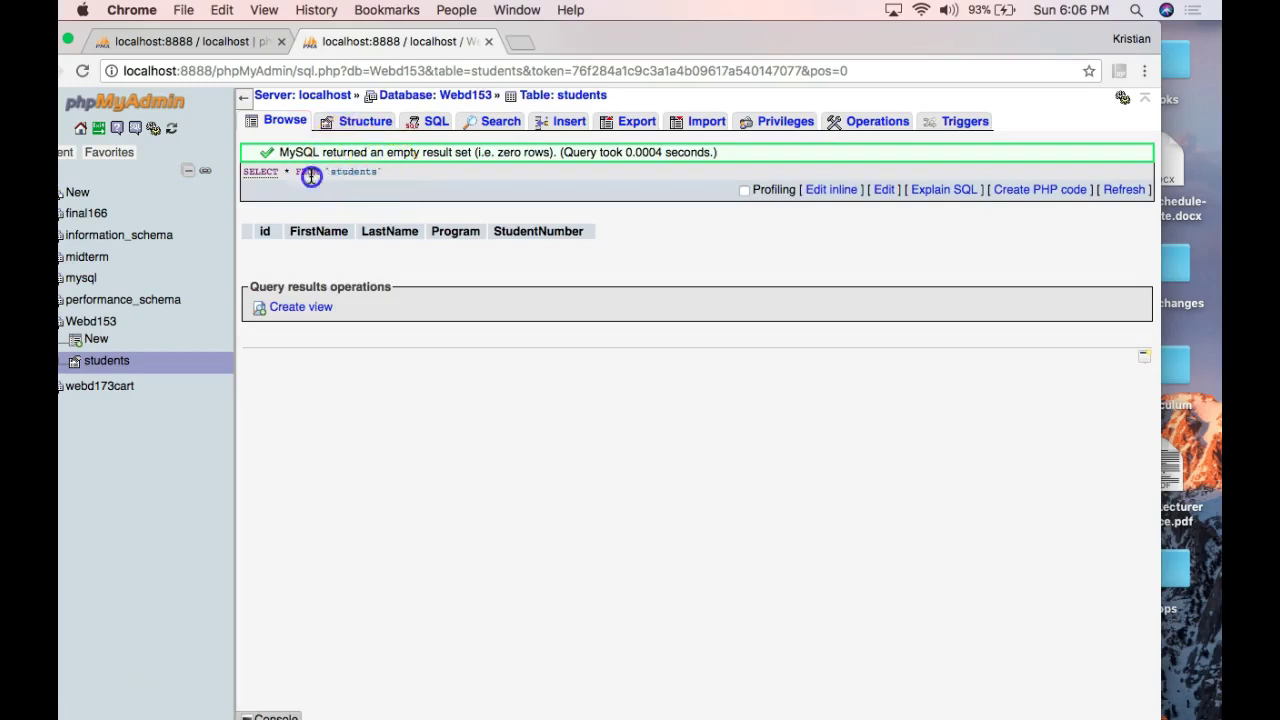
triple_click(311, 176)
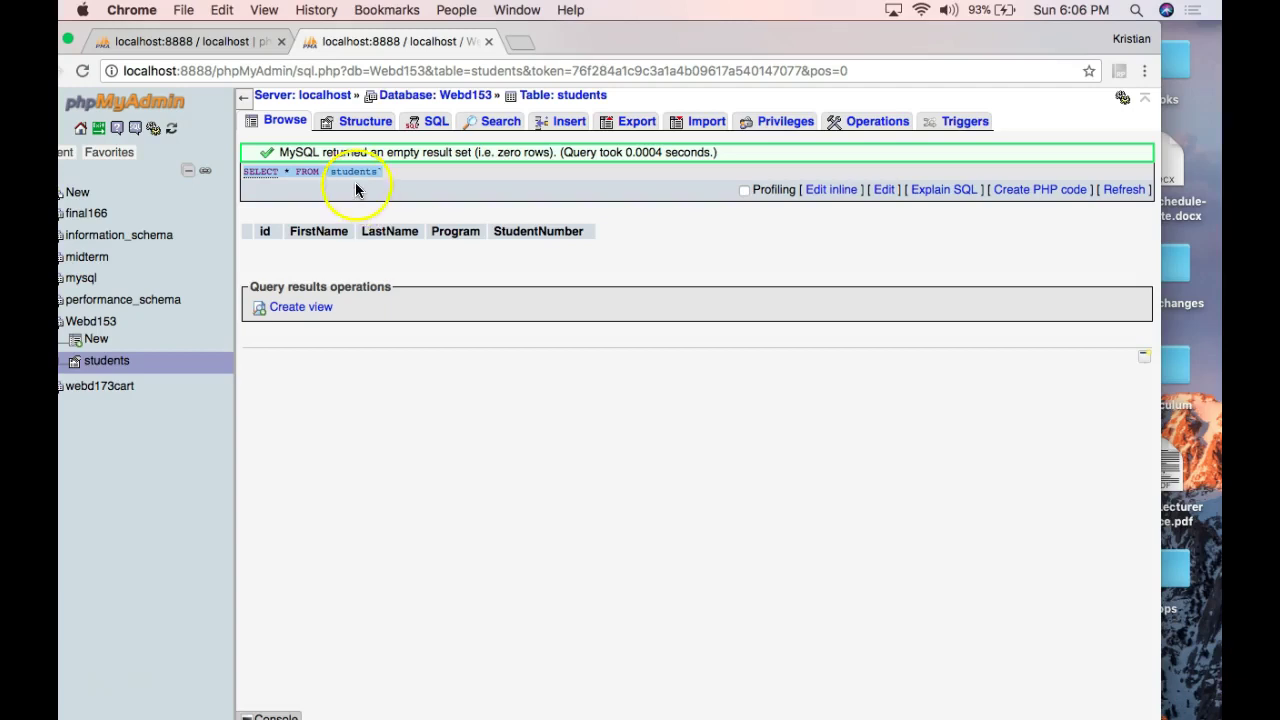
left_click(357, 180)
left_click(350, 124)
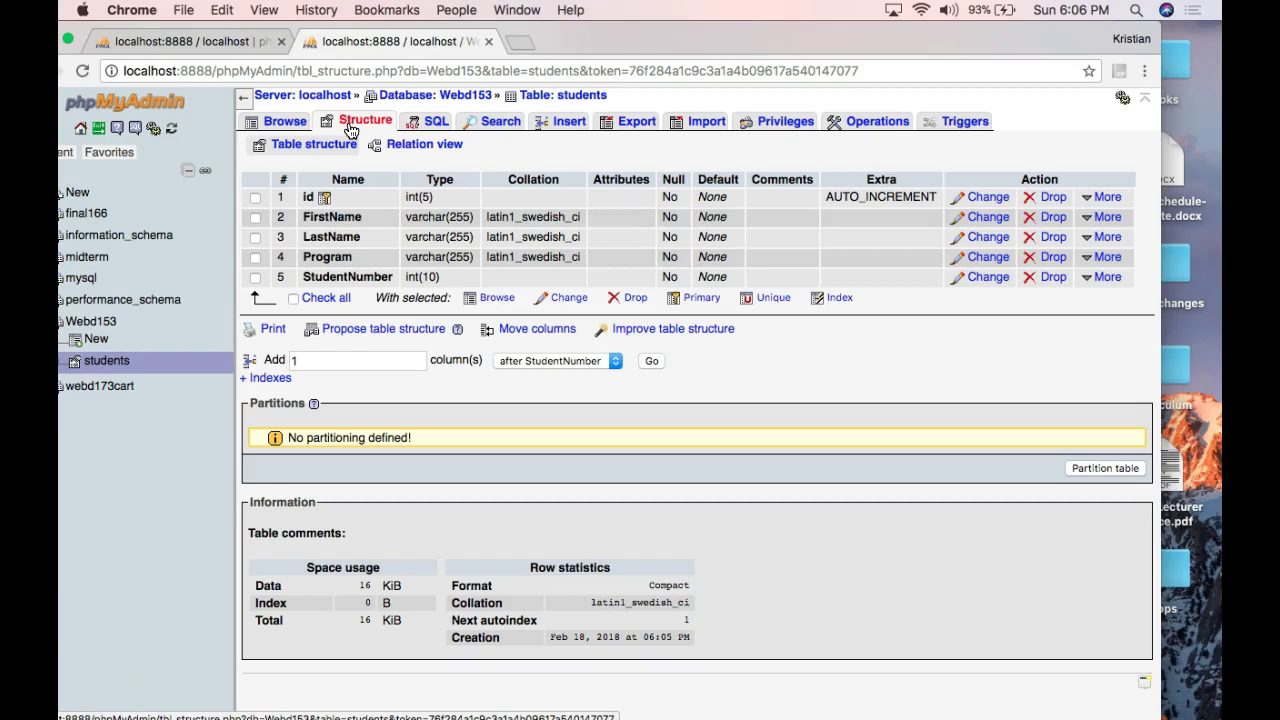
Look through the SQL, Search, Insert, Export and Browse pages, ending on the Insert form.
left_click(436, 124)
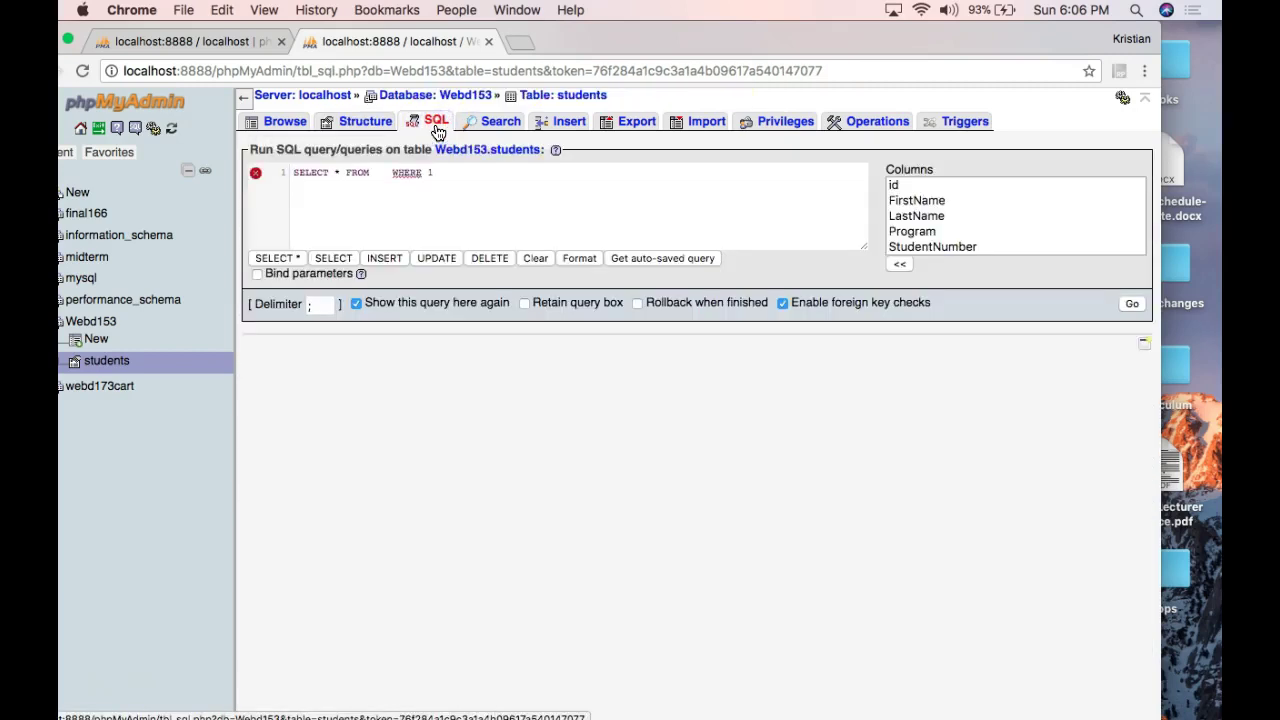
left_click_drag(458, 168, 313, 163)
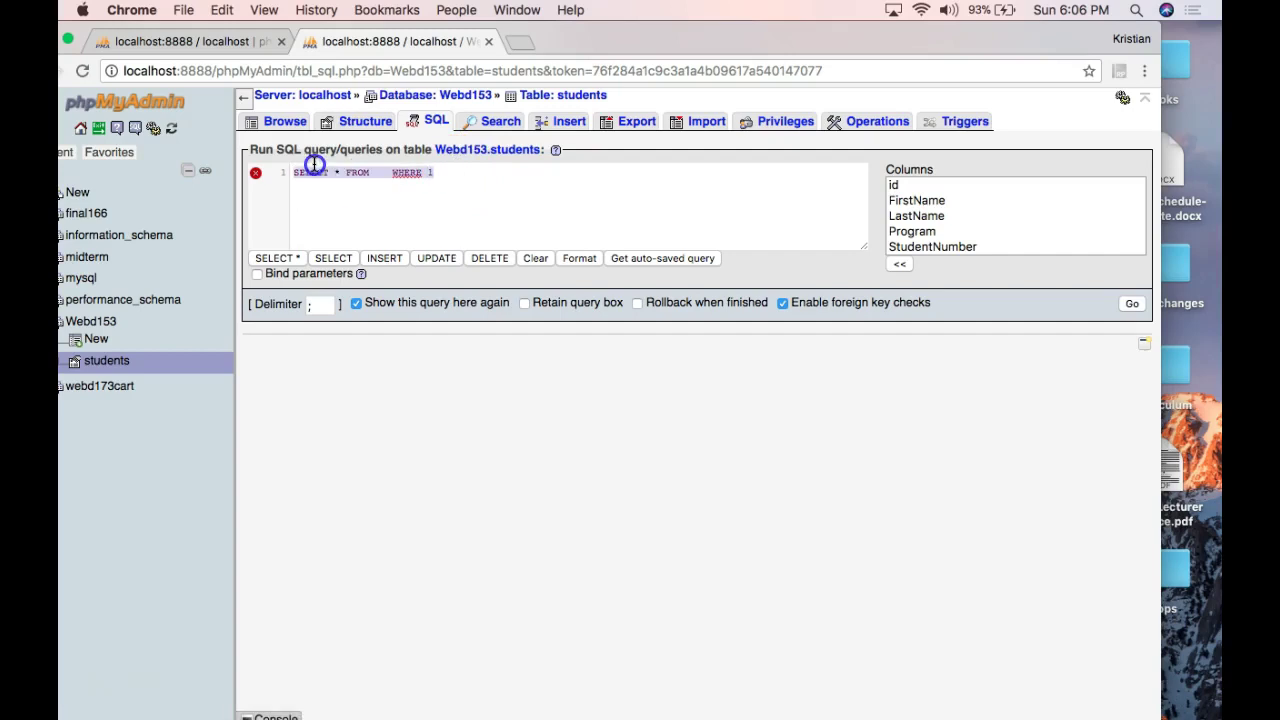
left_click(491, 121)
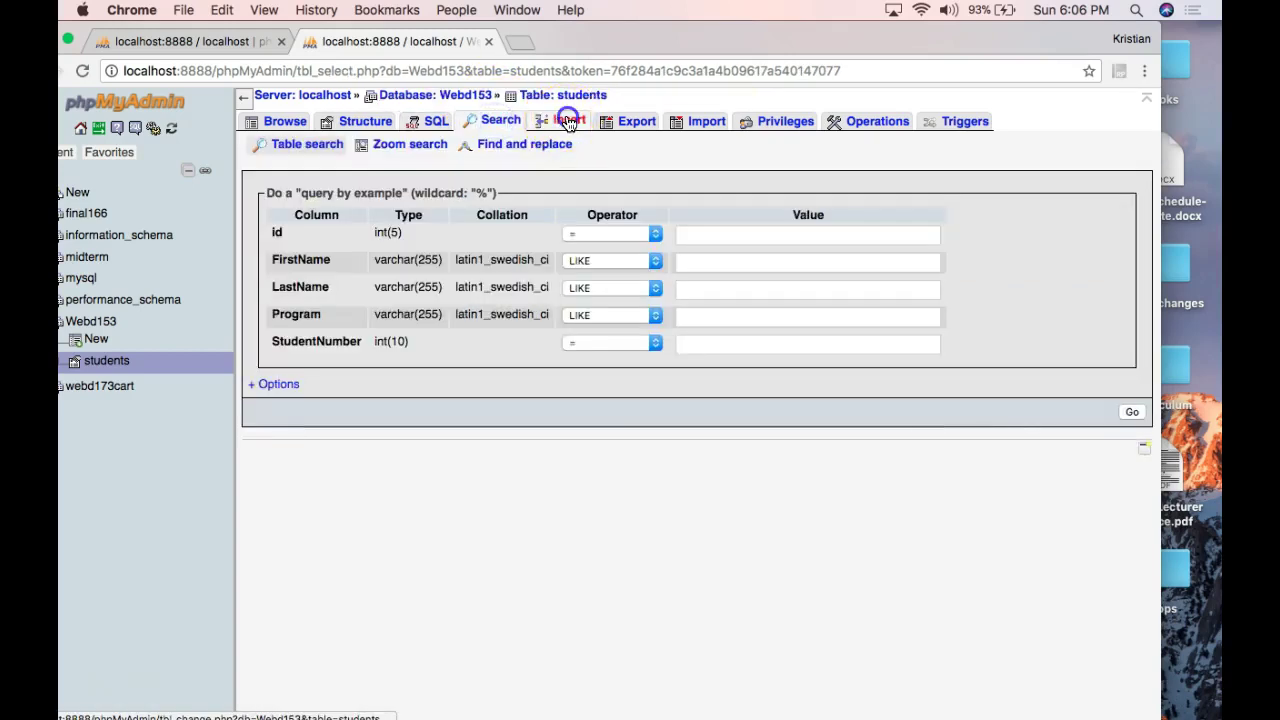
left_click(568, 121)
left_click(628, 121)
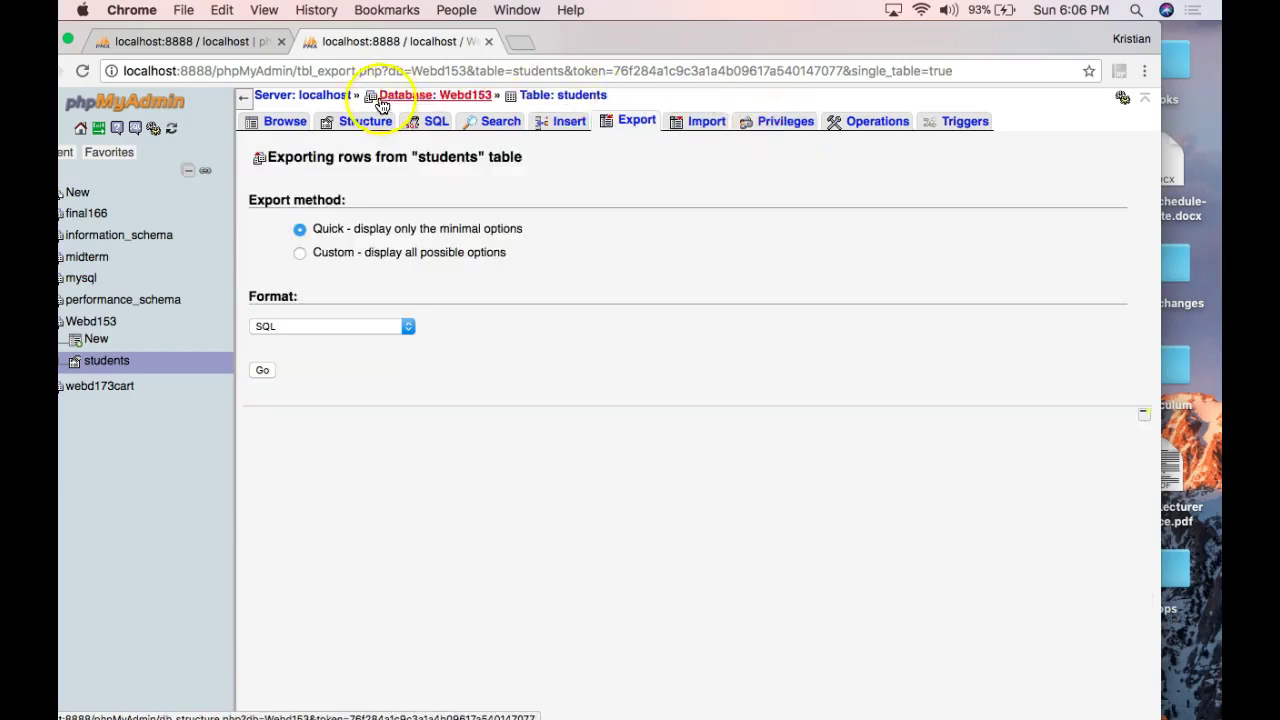
left_click(285, 122)
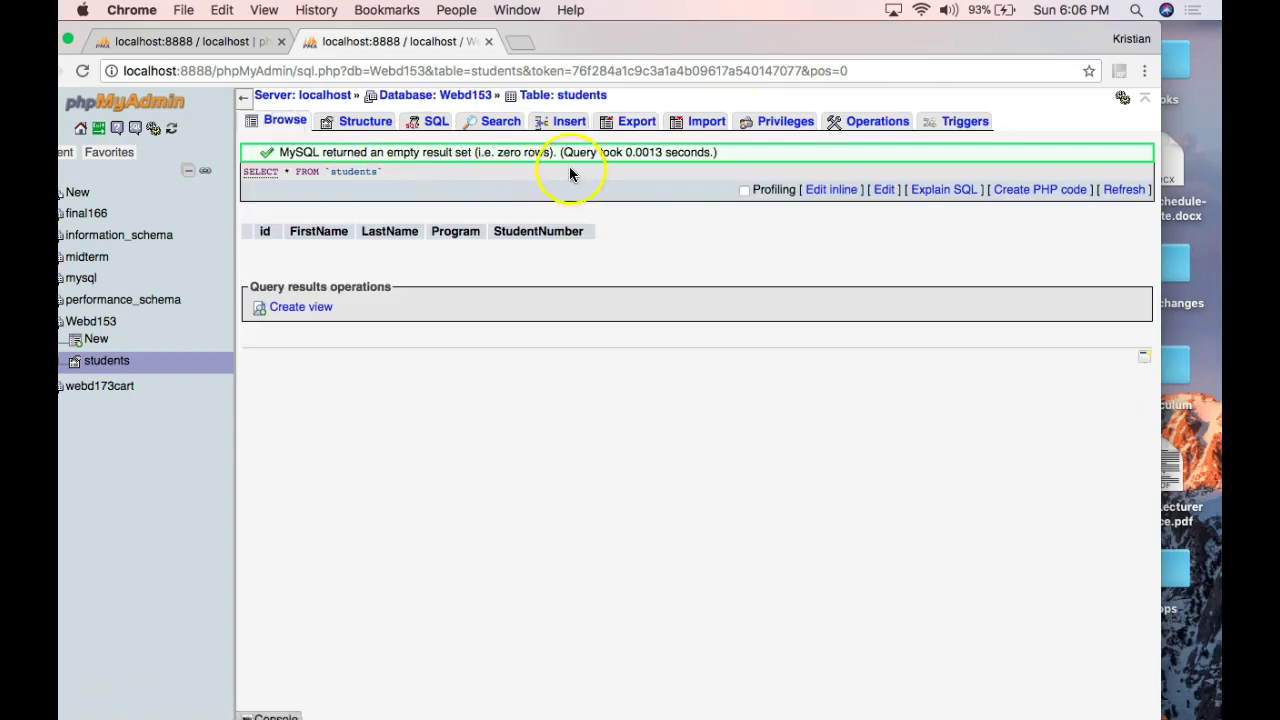
left_click(565, 121)
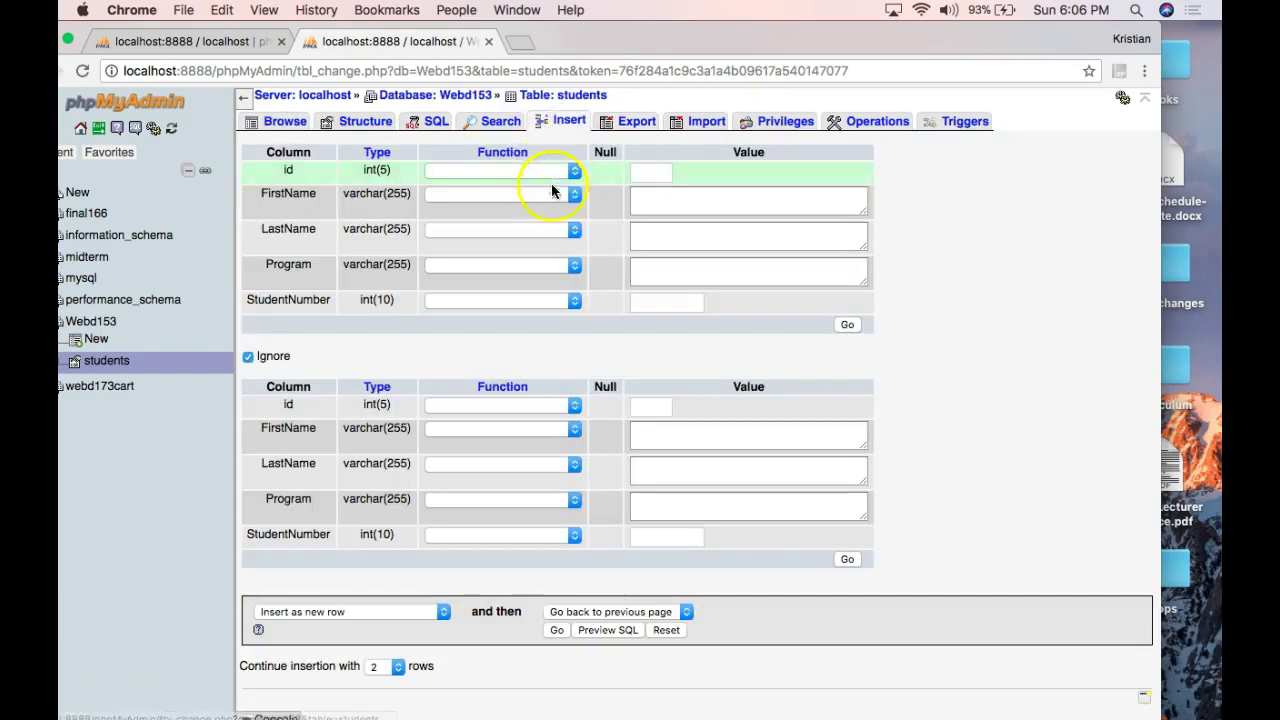
Insert the first student's first name, last name, program Webd and student number.
left_click(639, 205)
key("Tab")
key("Tab")
type("Webd")
key("Tab")
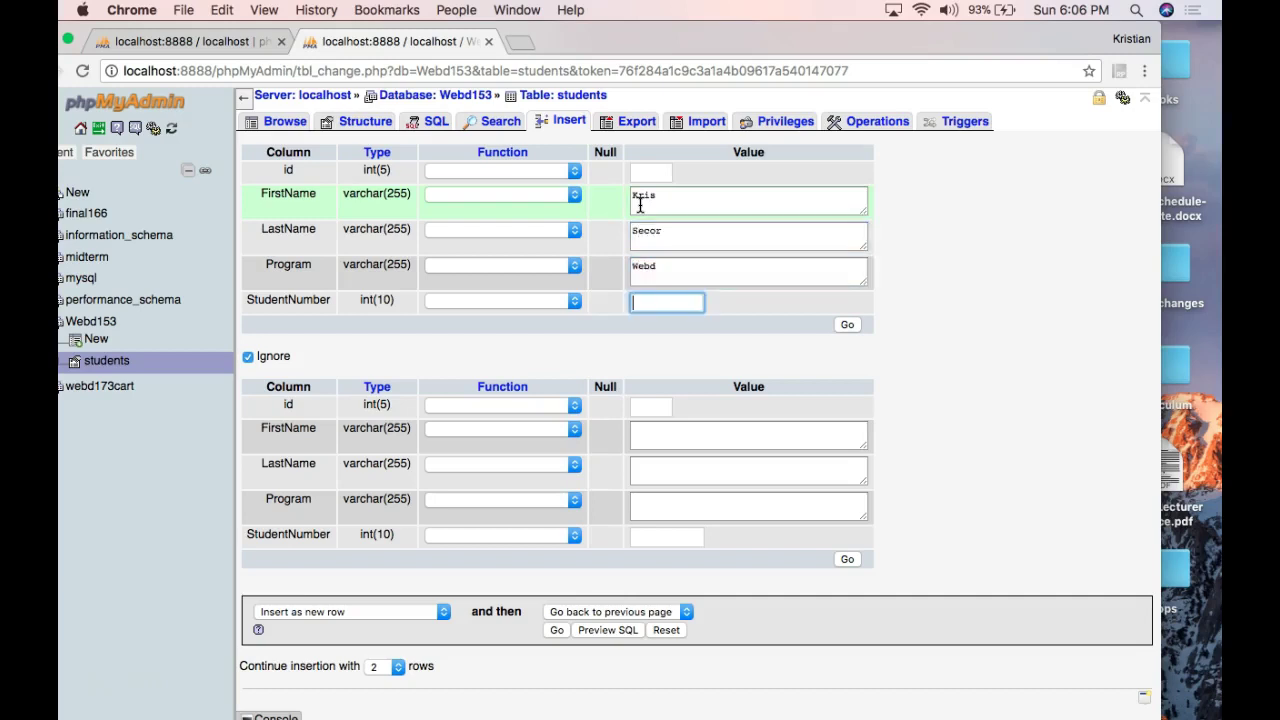
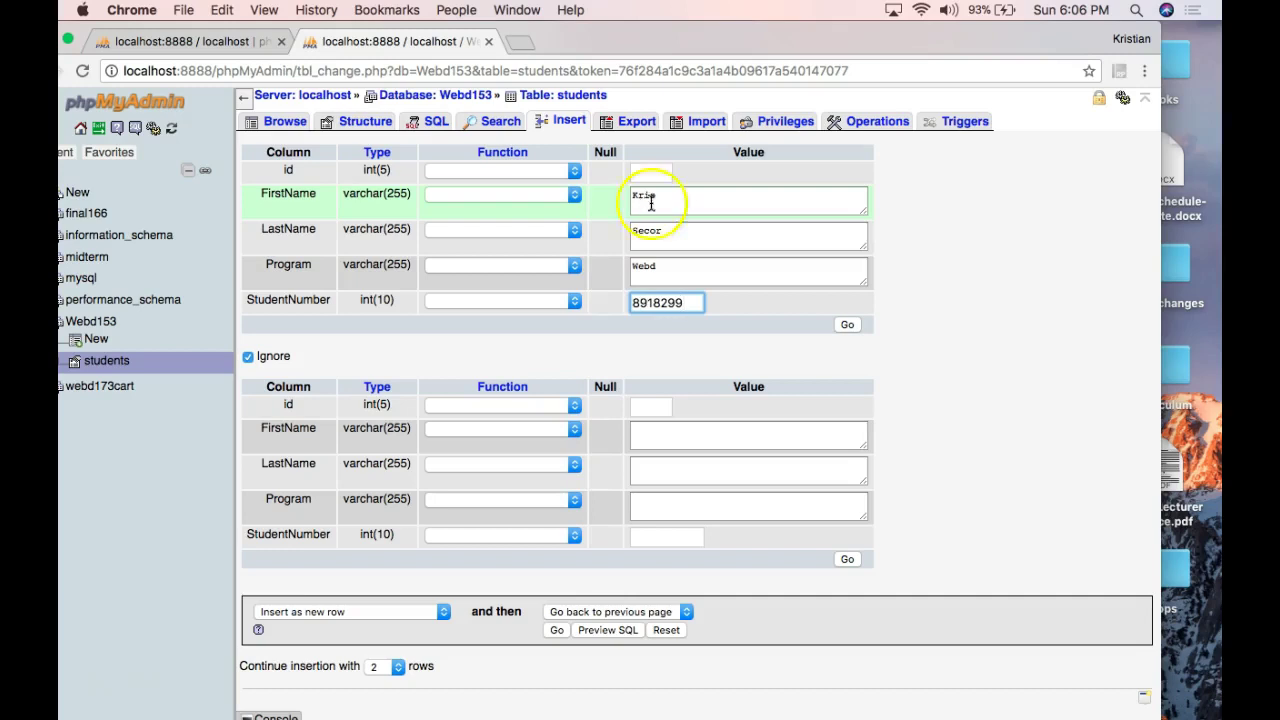
left_click(847, 325)
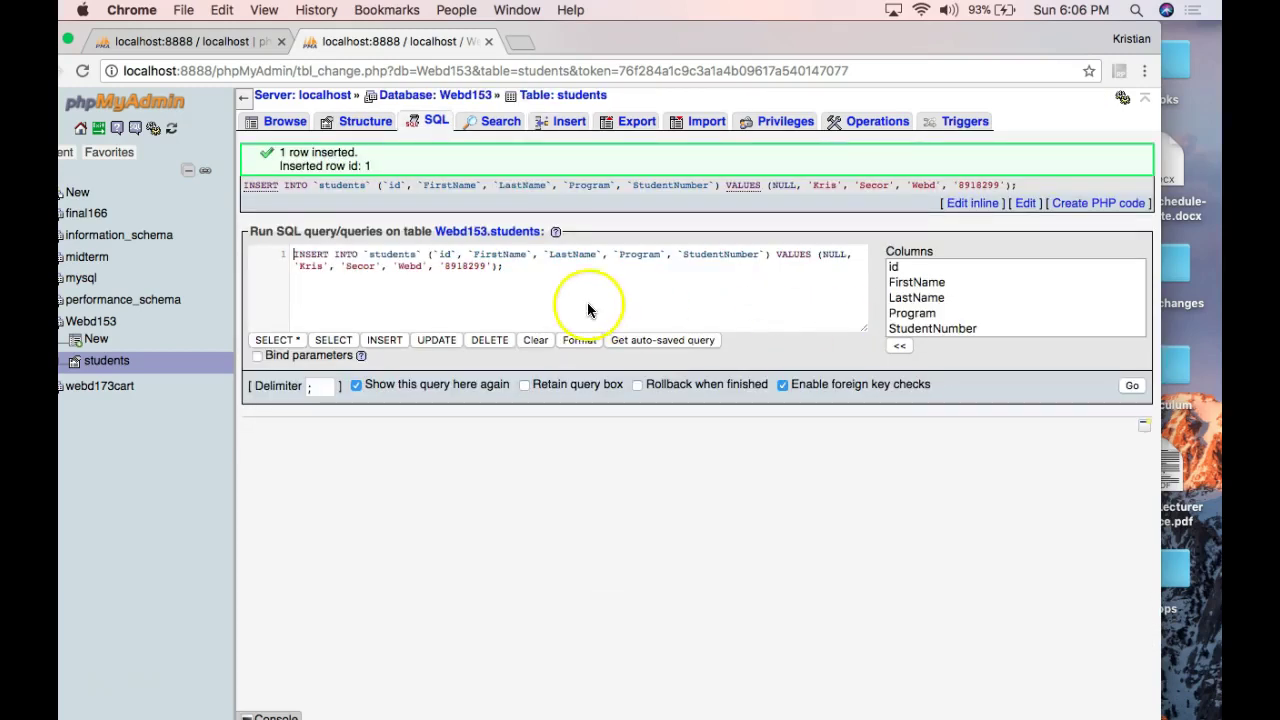
Confirm the new row in Browse and reopen the Insert form.
triple_click(400, 262)
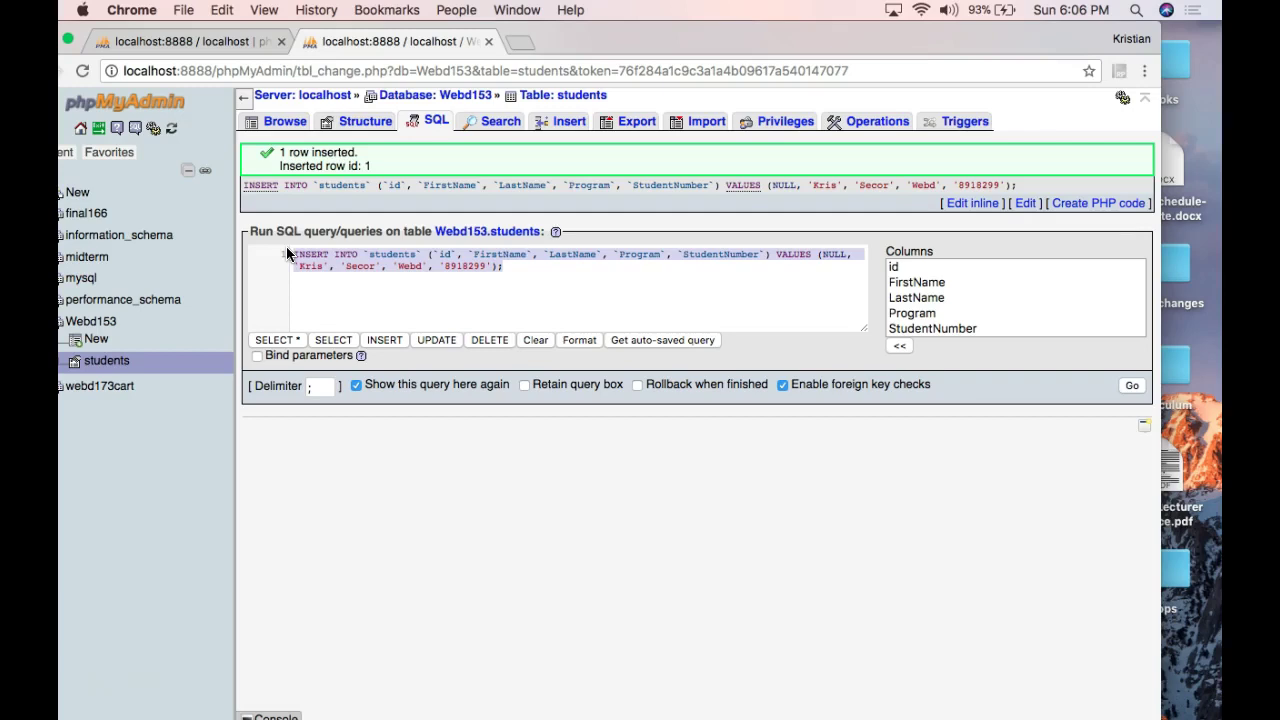
left_click(285, 121)
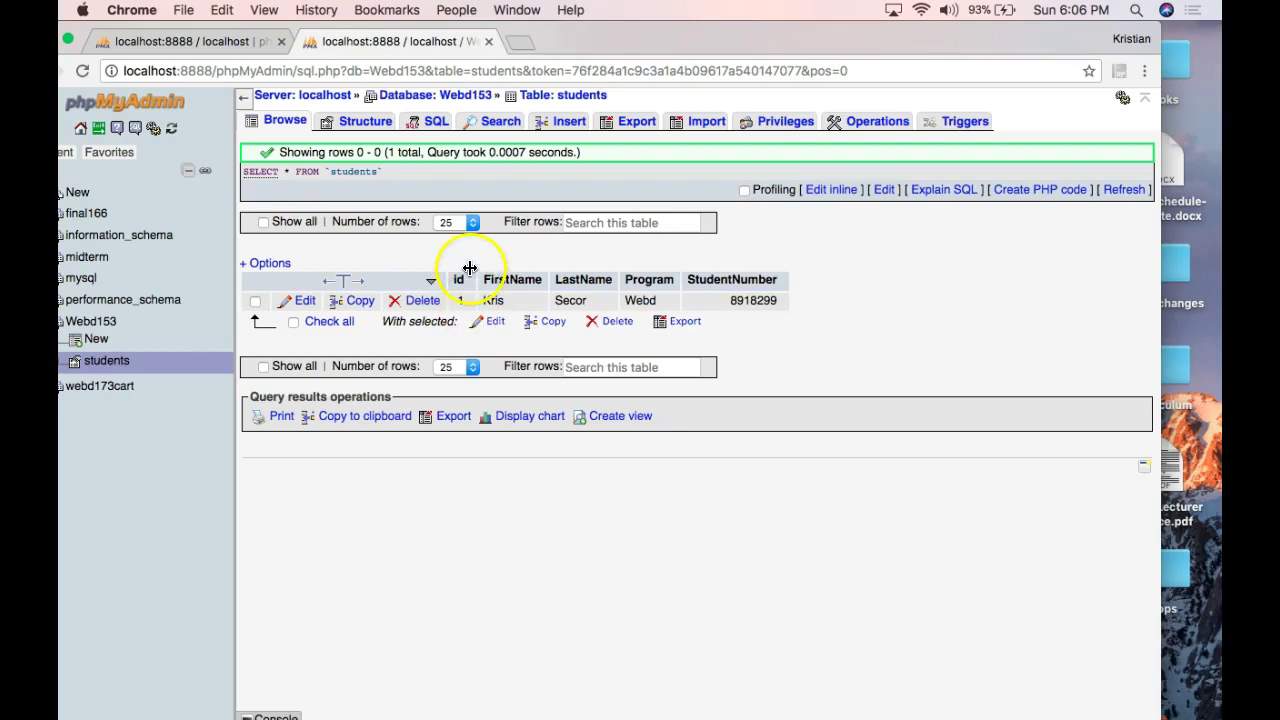
left_click(566, 124)
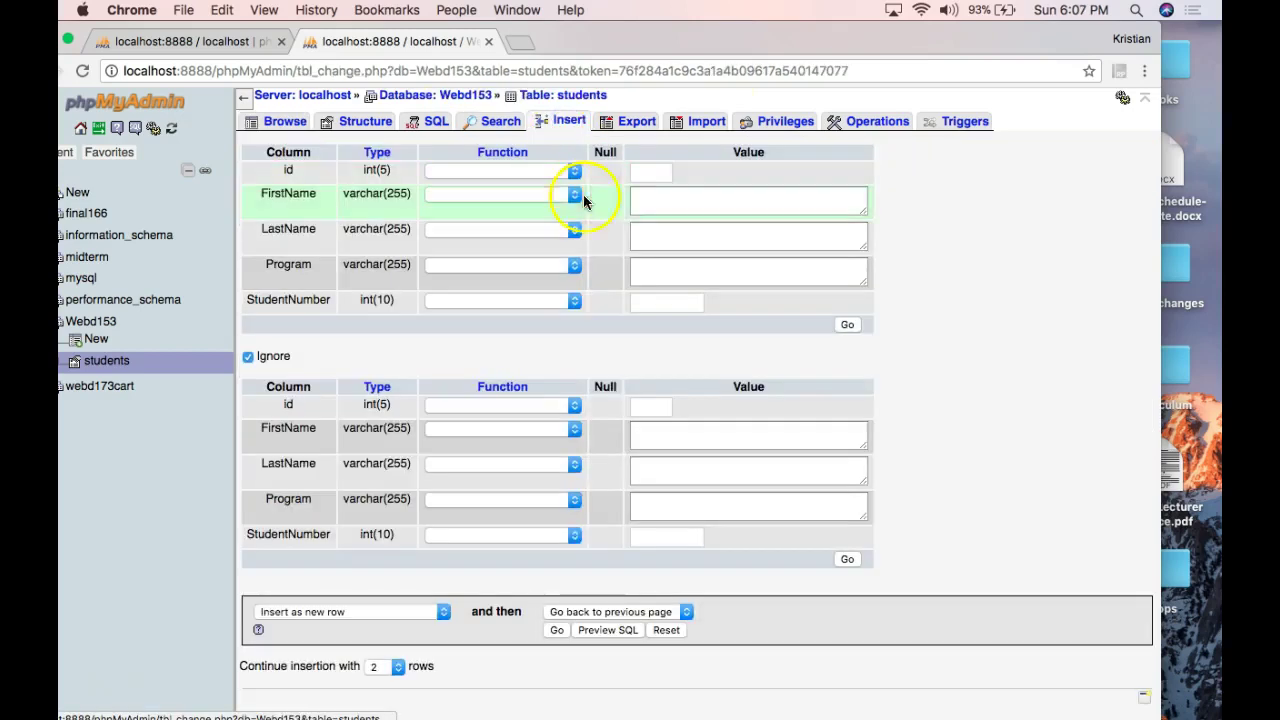
Insert a second student with program CompSci and browse the two-row table.
left_click(645, 200)
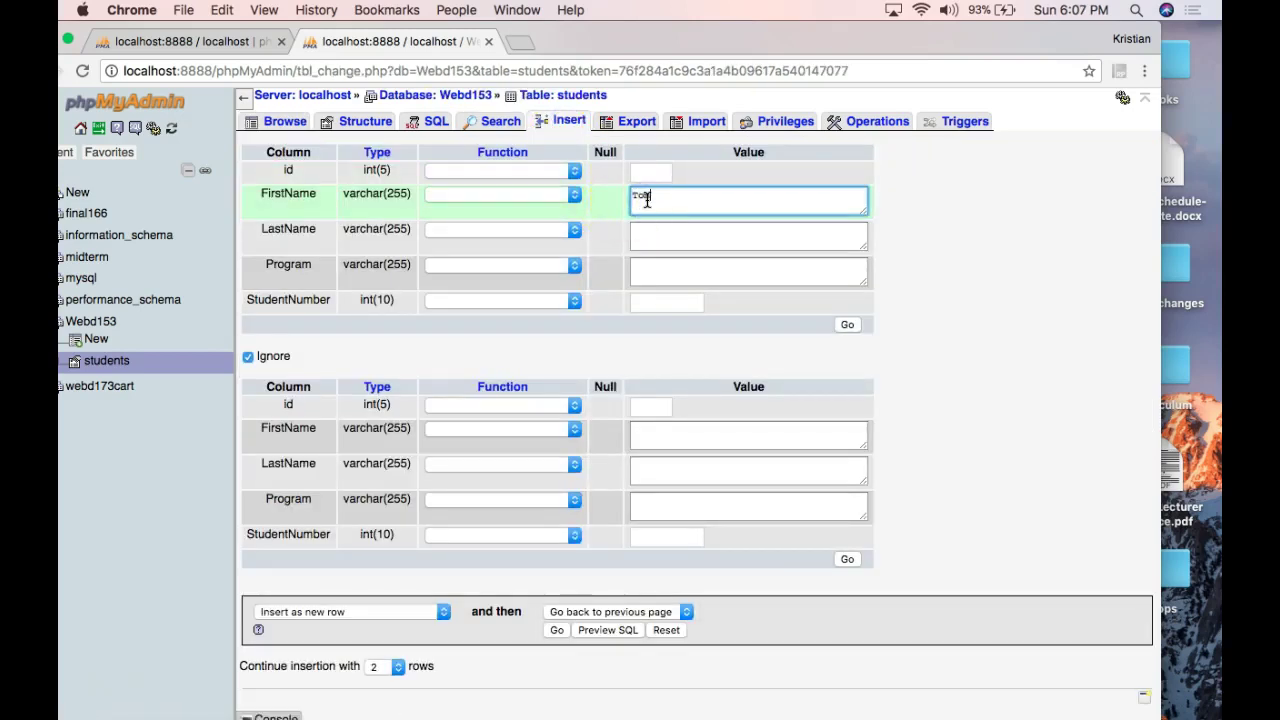
key("Tab")
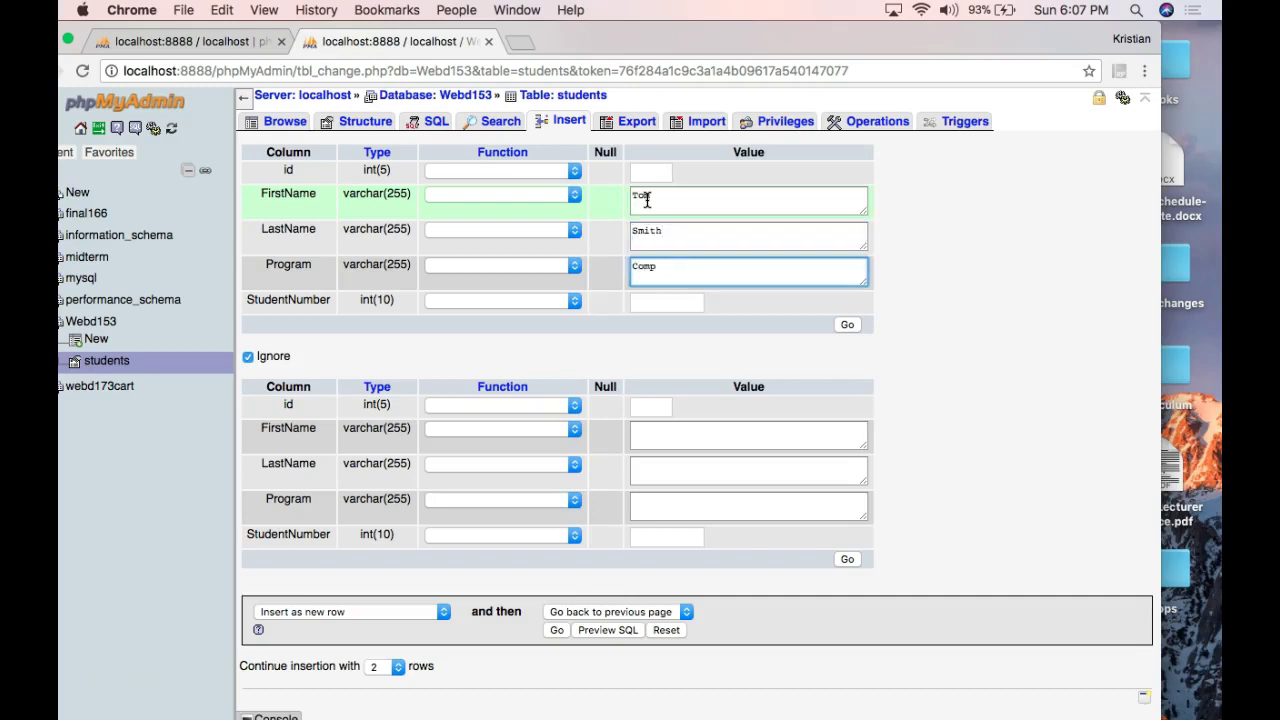
key("Tab")
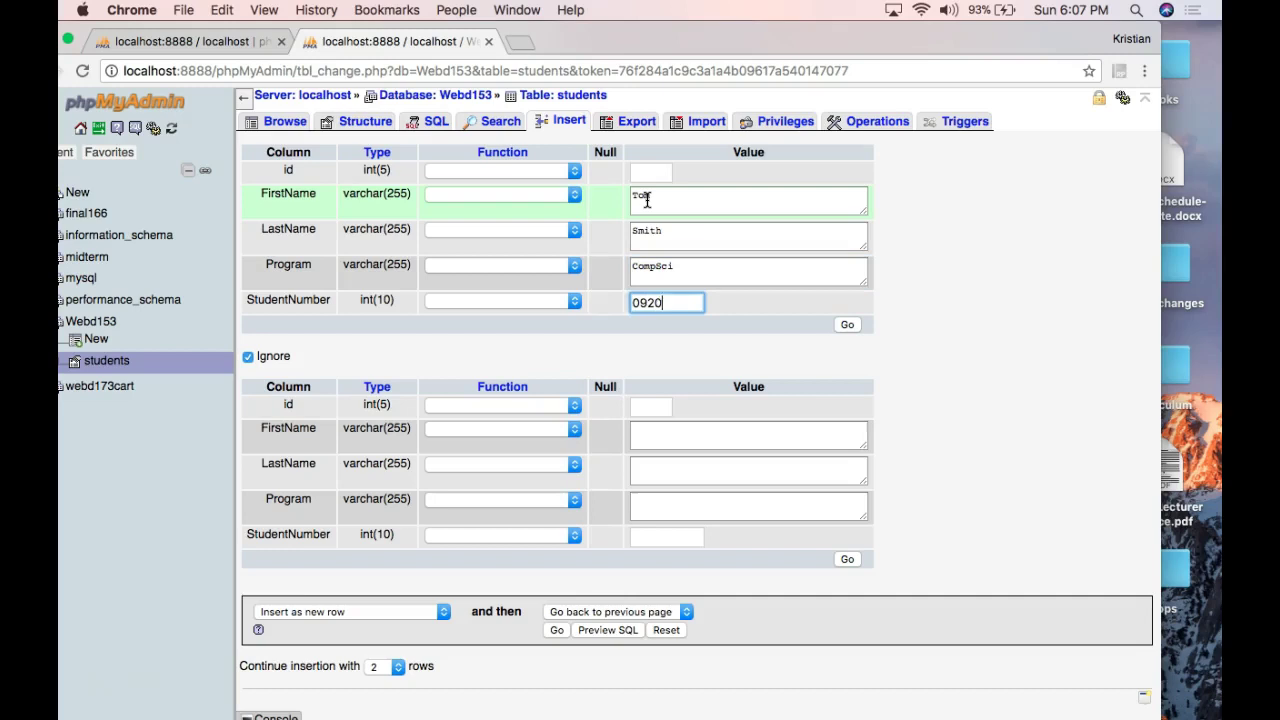
left_click(849, 324)
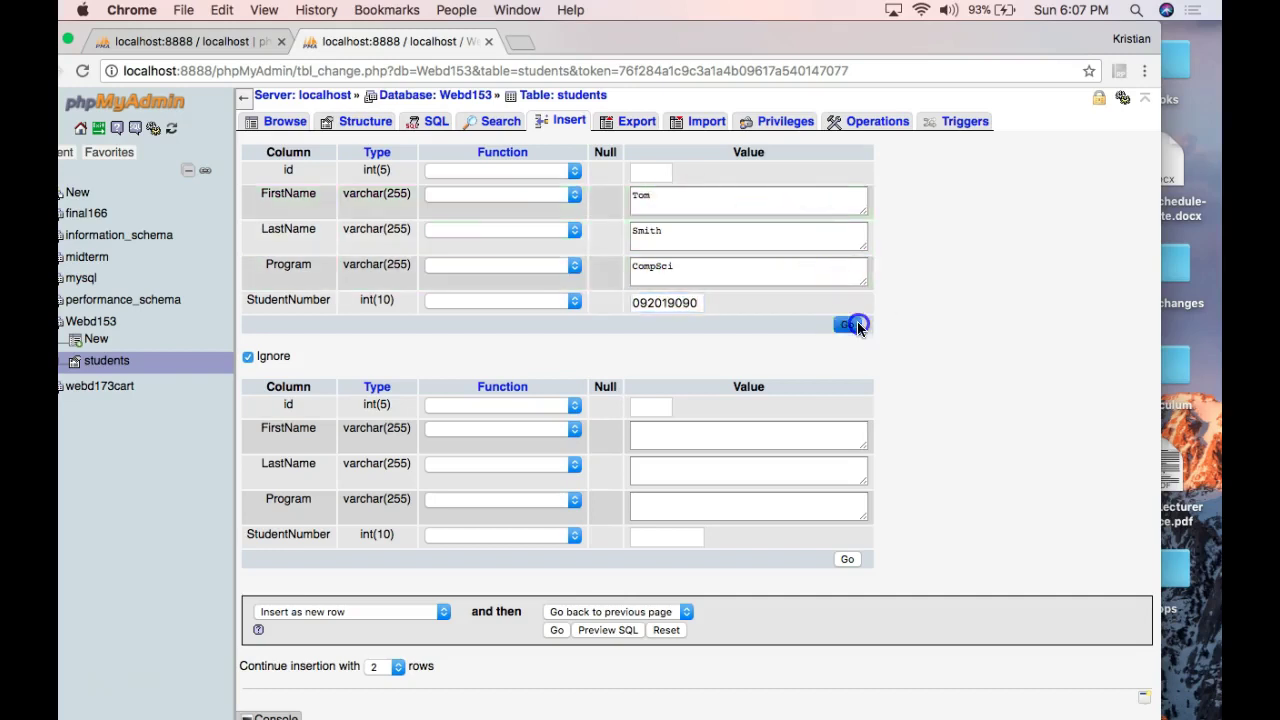
left_click(280, 126)
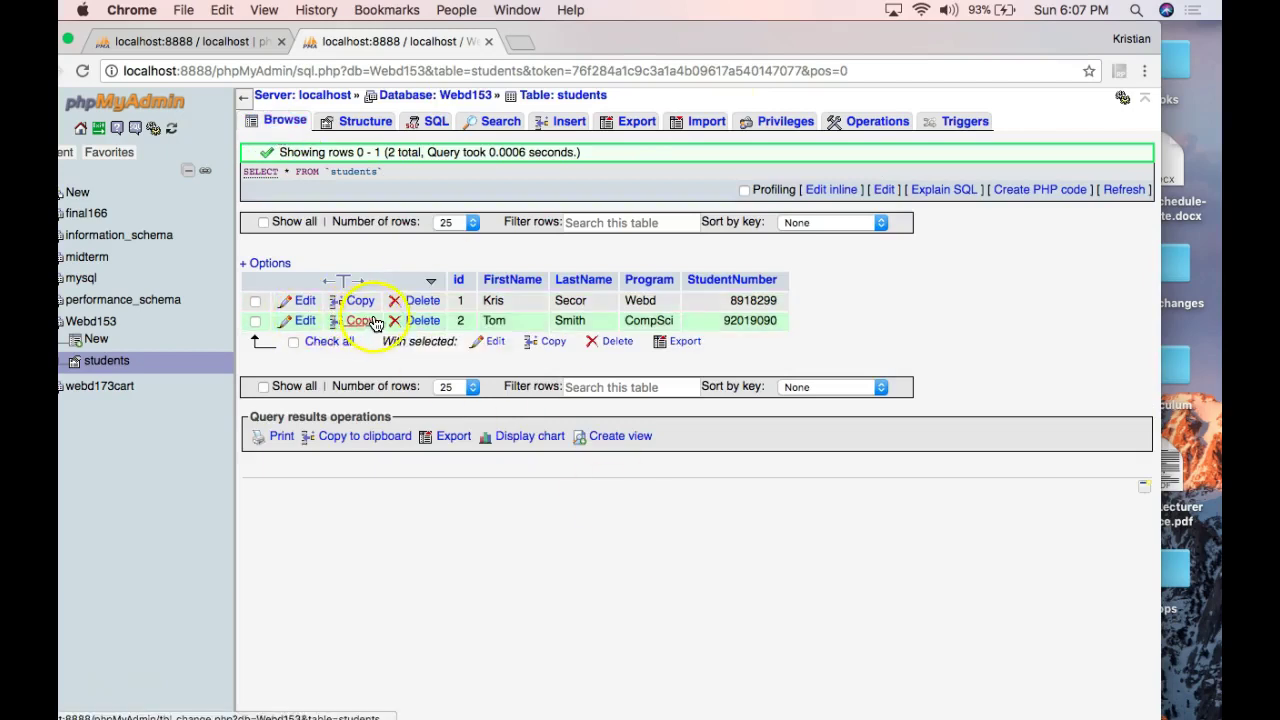
left_click(376, 176)
left_click_drag(376, 176, 246, 173)
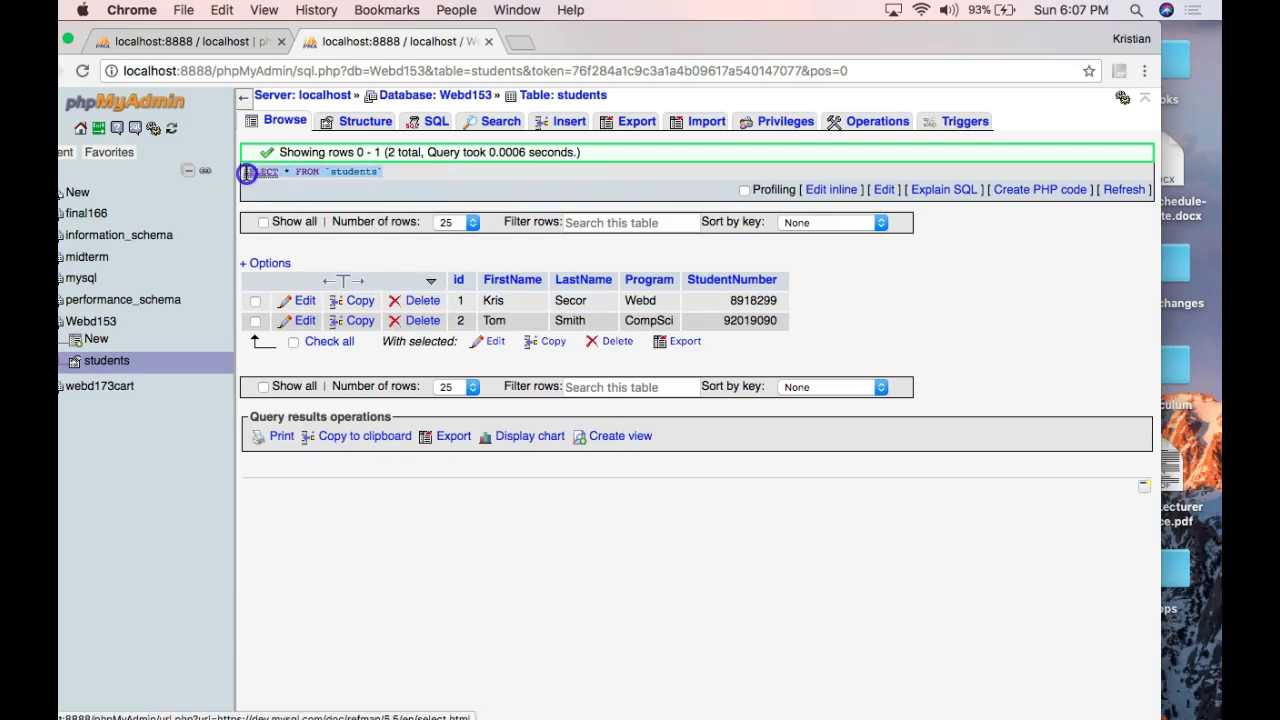
left_click(422, 322)
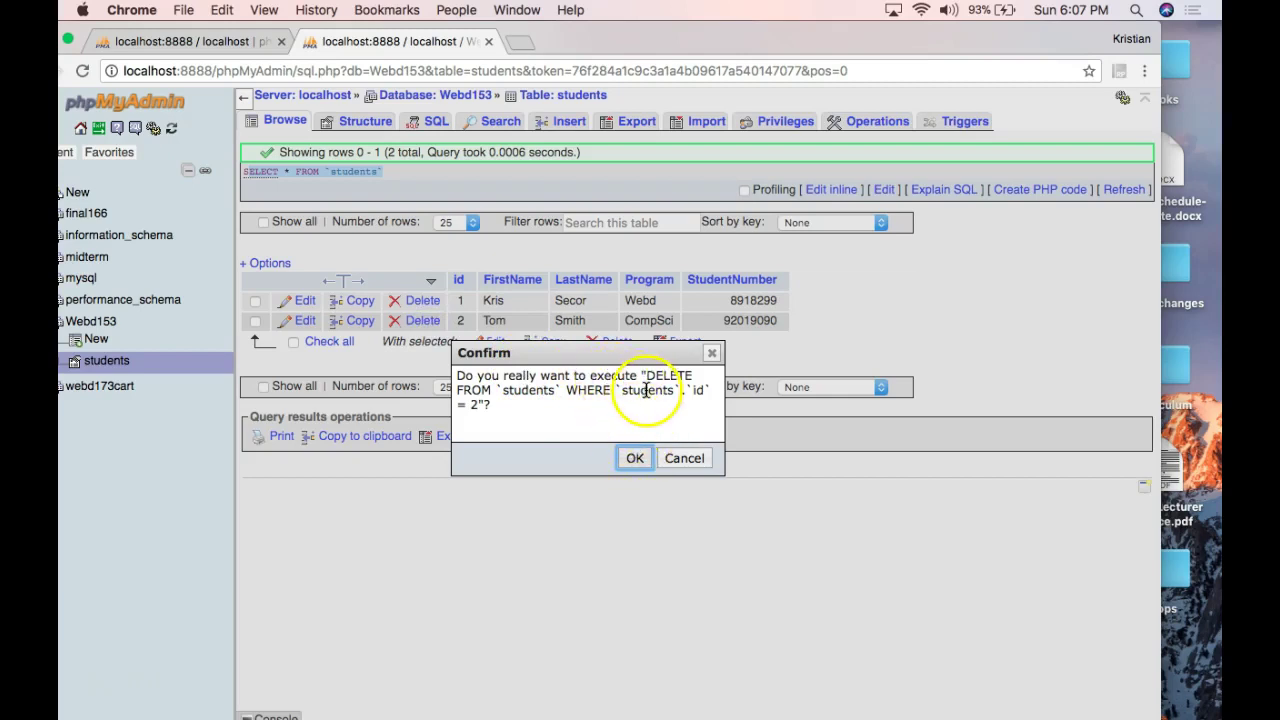
left_click(685, 459)
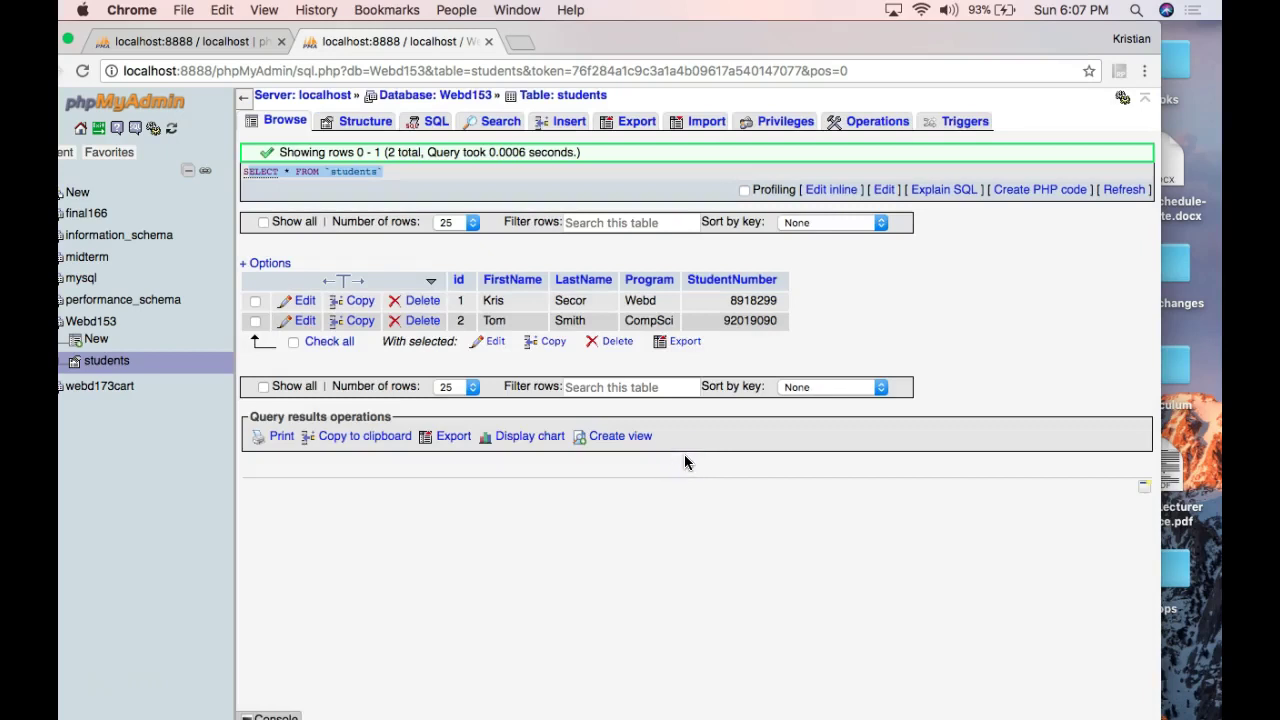
left_click(699, 457)
left_click(483, 176)
double_click(647, 38)
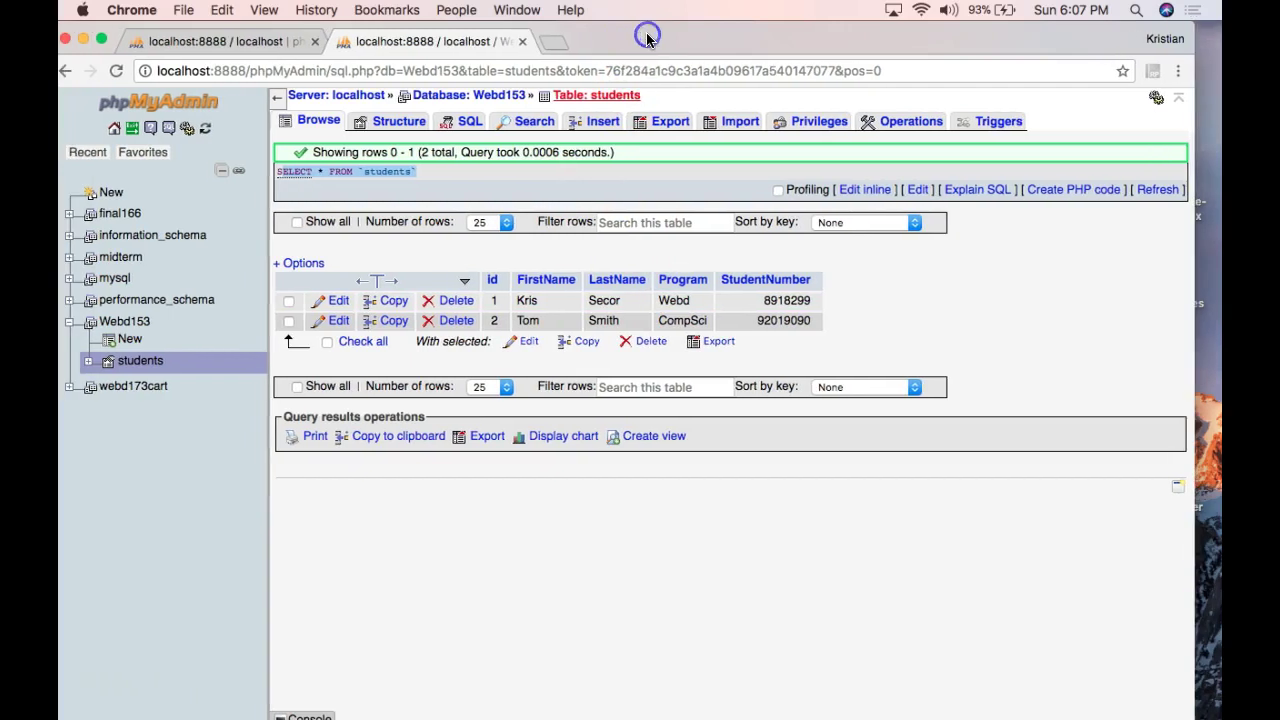
left_click(671, 122)
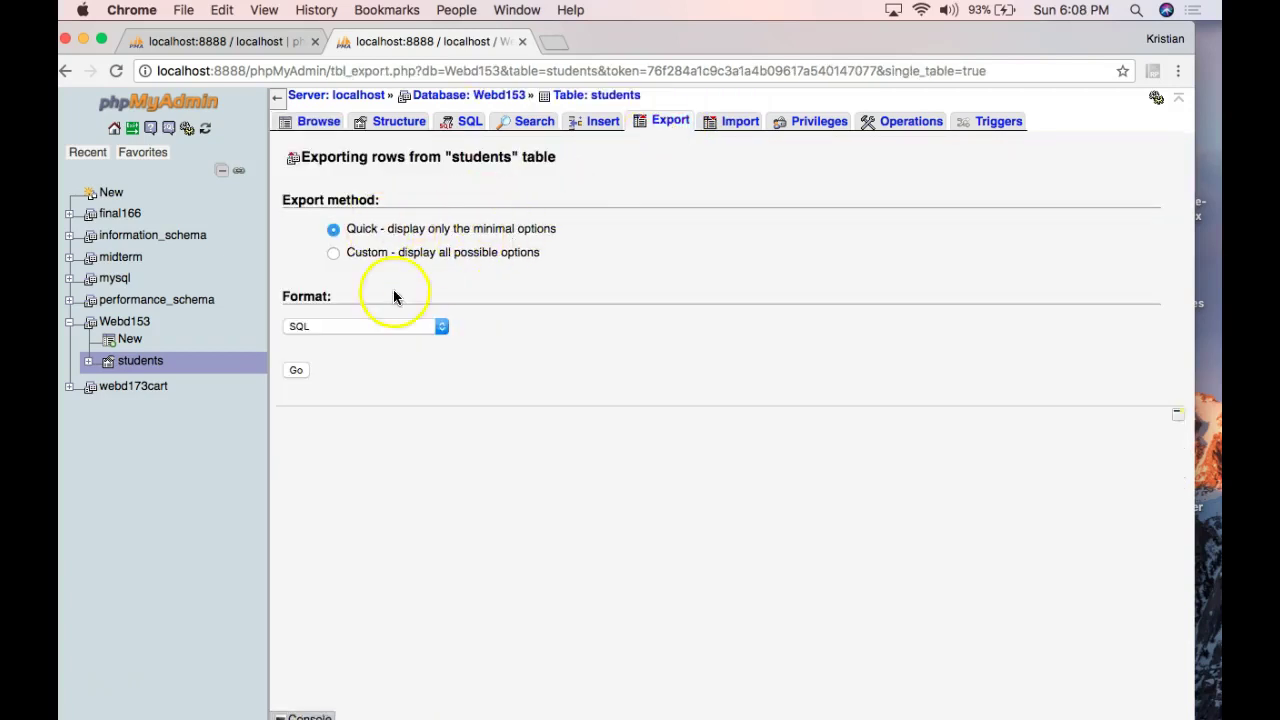
Generate the students table's SQL dump with its CREATE TABLE and both INSERT statements.
left_click(295, 371)
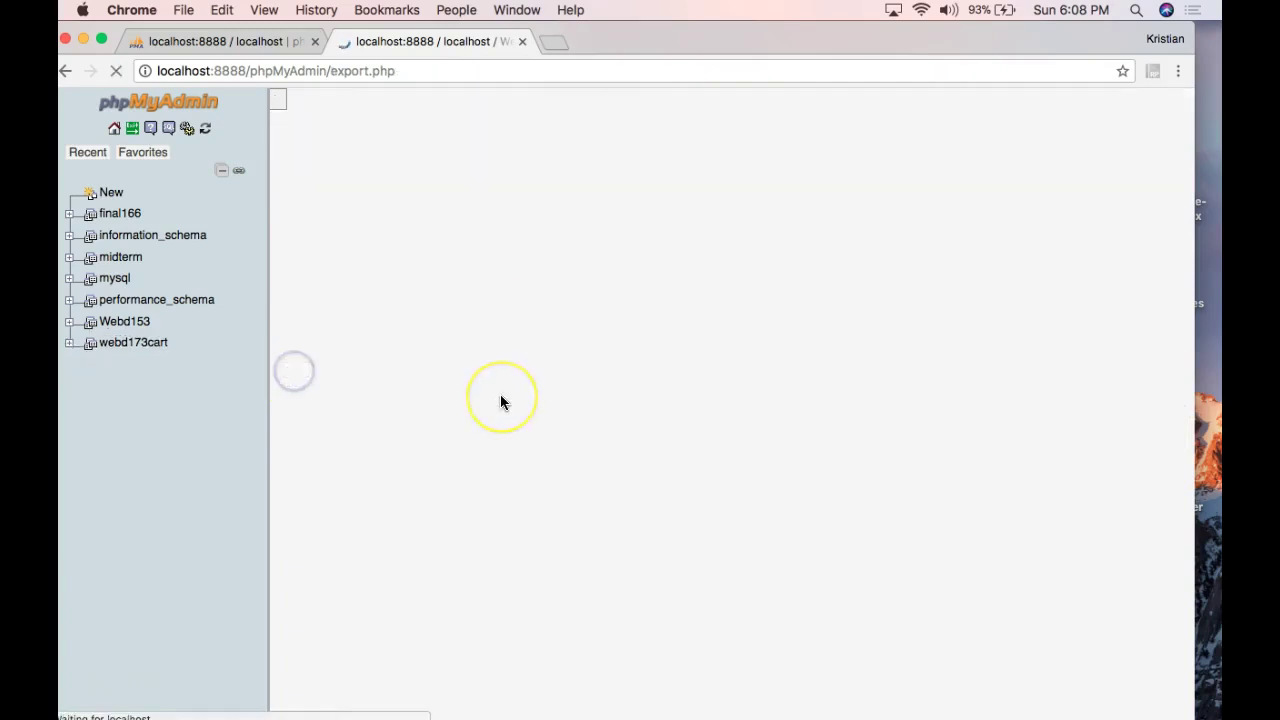
scroll(501, 402, "down", 8)
scroll(501, 402, "up", 3)
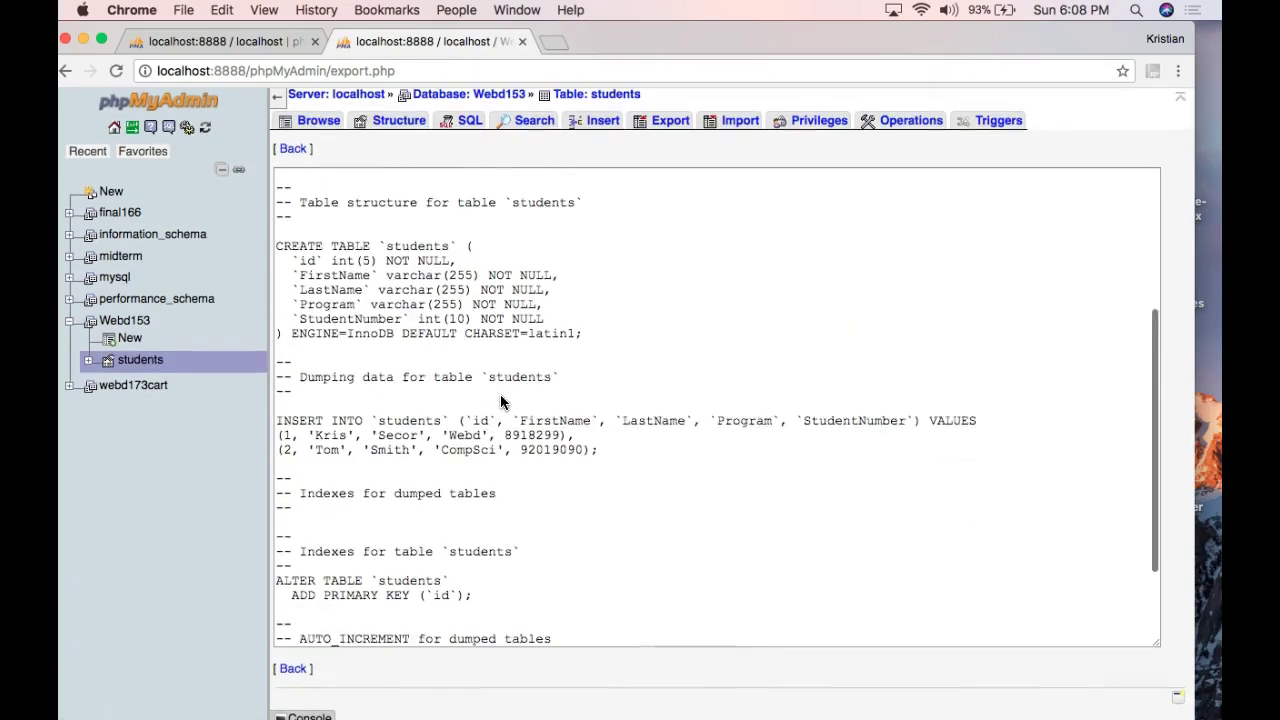
scroll(501, 402, "down", 2)
scroll(440, 340, "up", 6)
scroll(461, 371, "down", 1)
scroll(461, 371, "up", 1)
Select and copy the whole dump text, then return to the export page.
right_click(414, 318)
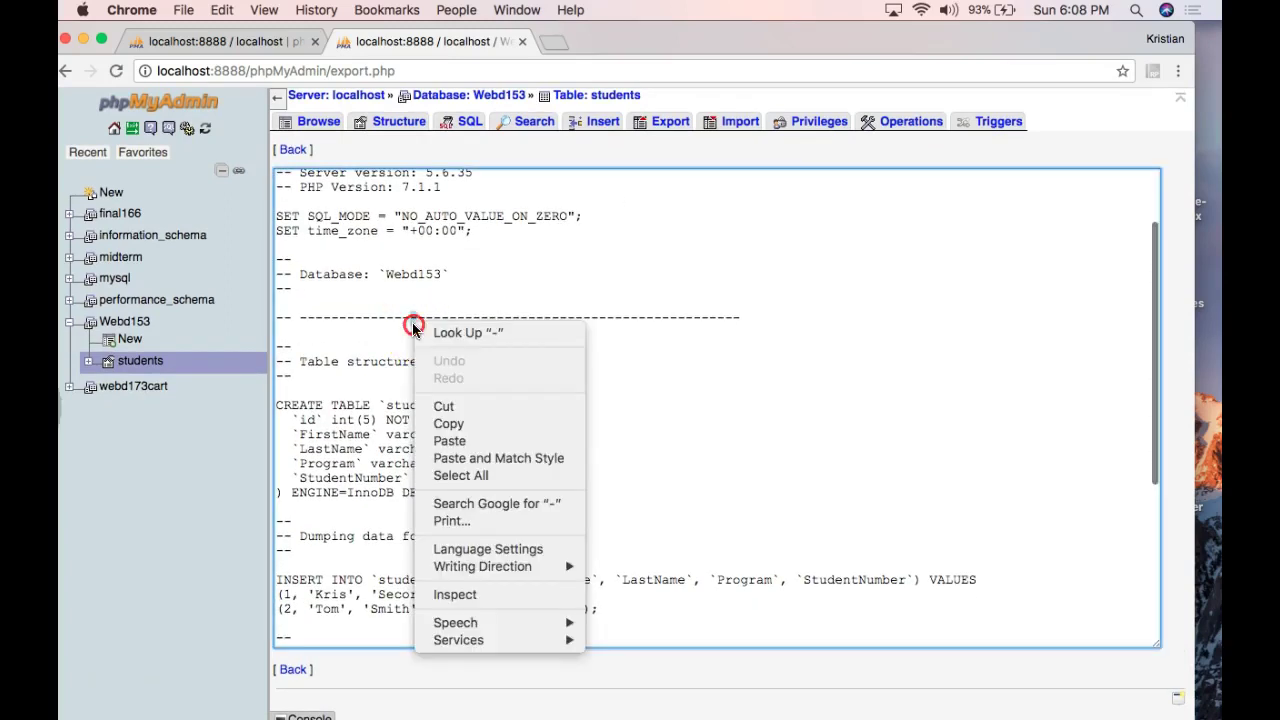
left_click(677, 363)
key("super+a")
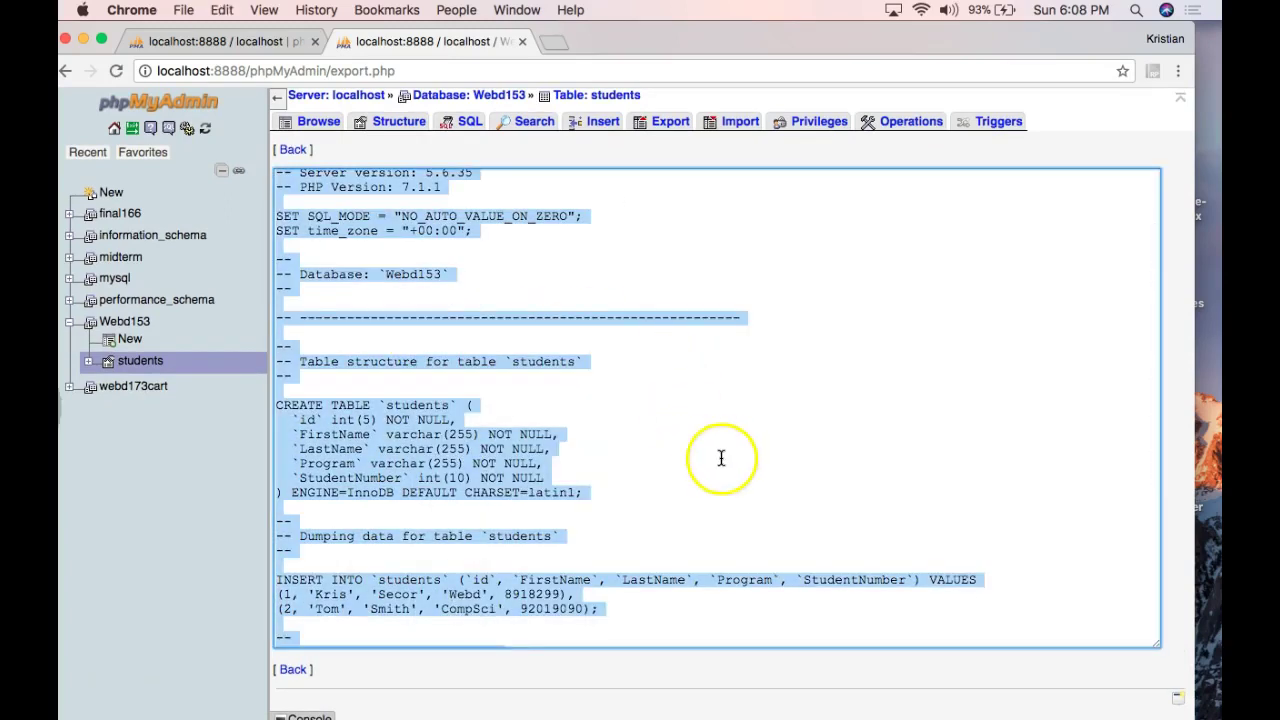
left_click(293, 669)
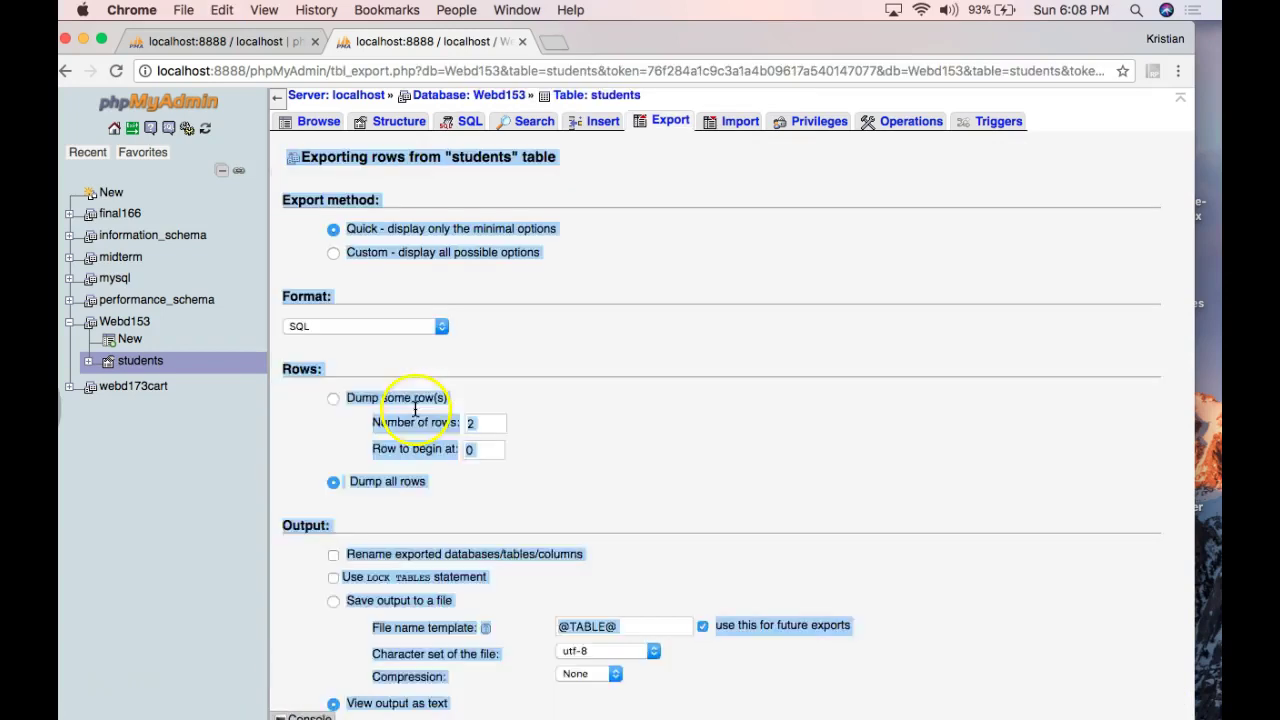
Run 'drop table students' in Webd153's SQL editor and confirm no tables remain.
left_click(434, 97)
left_click(389, 121)
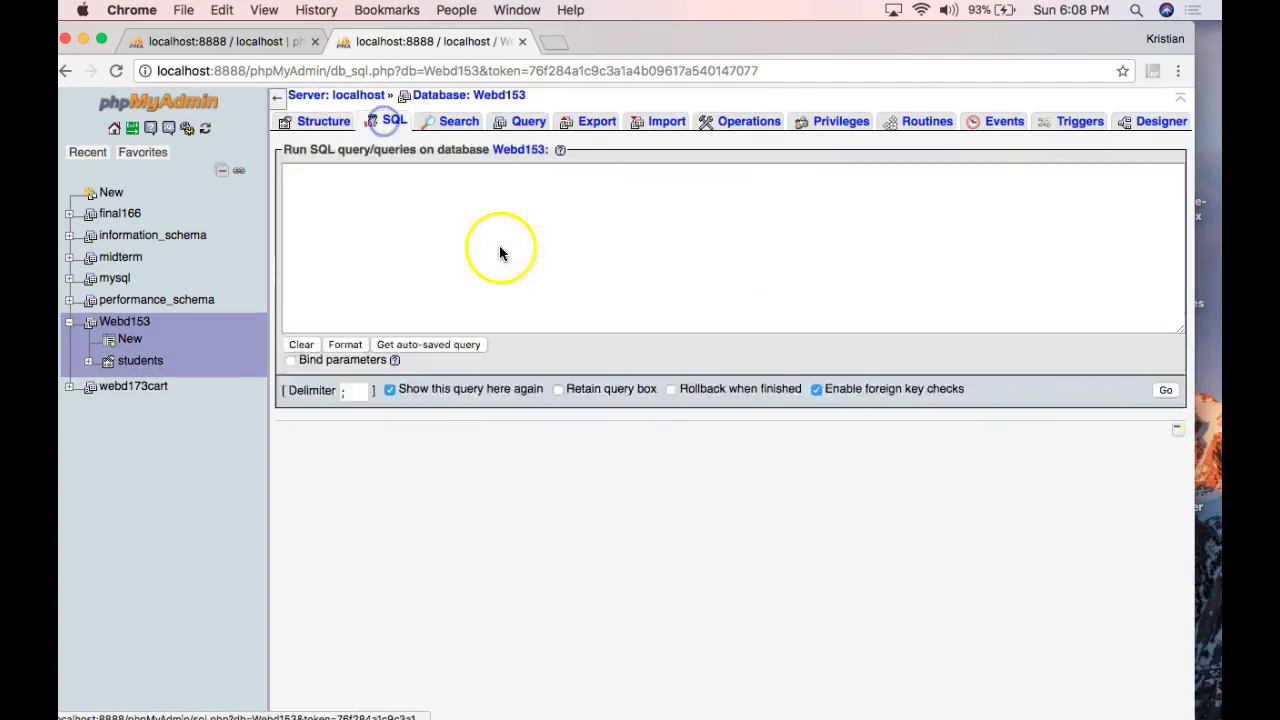
type("ddrop")
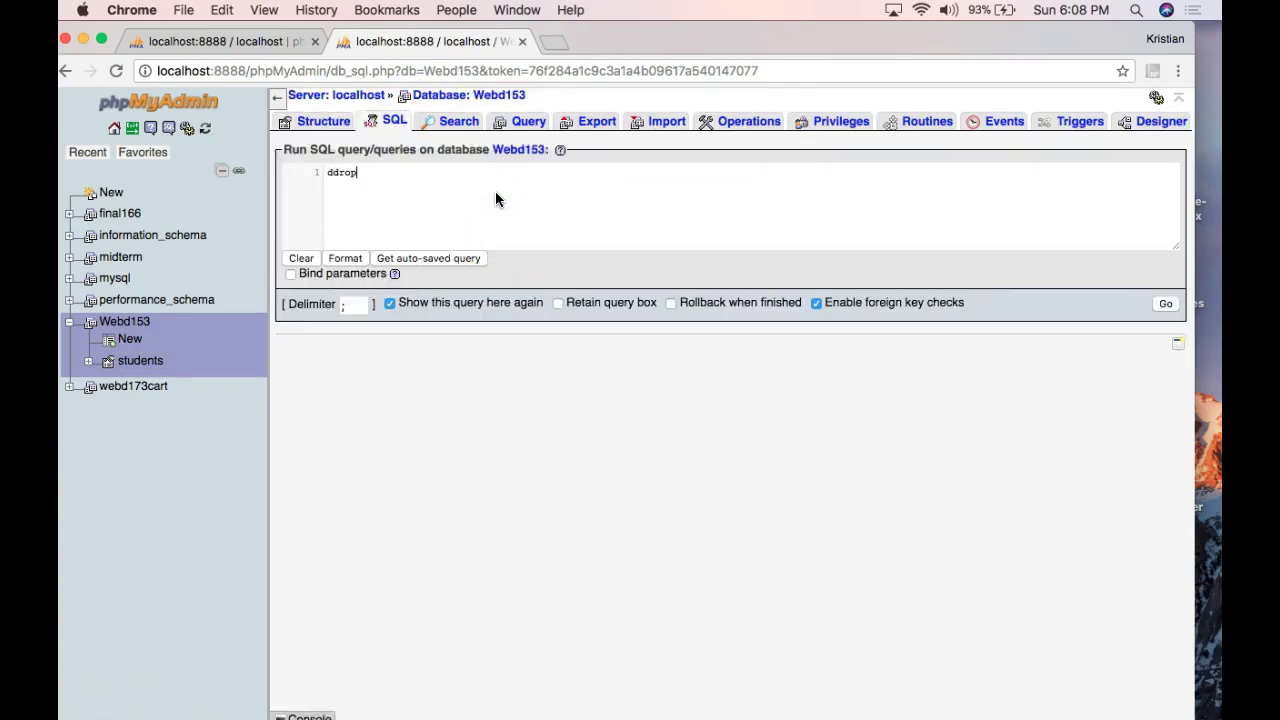
key("BackSpace")
key("BackSpace")
key("BackSpace")
type("rop t")
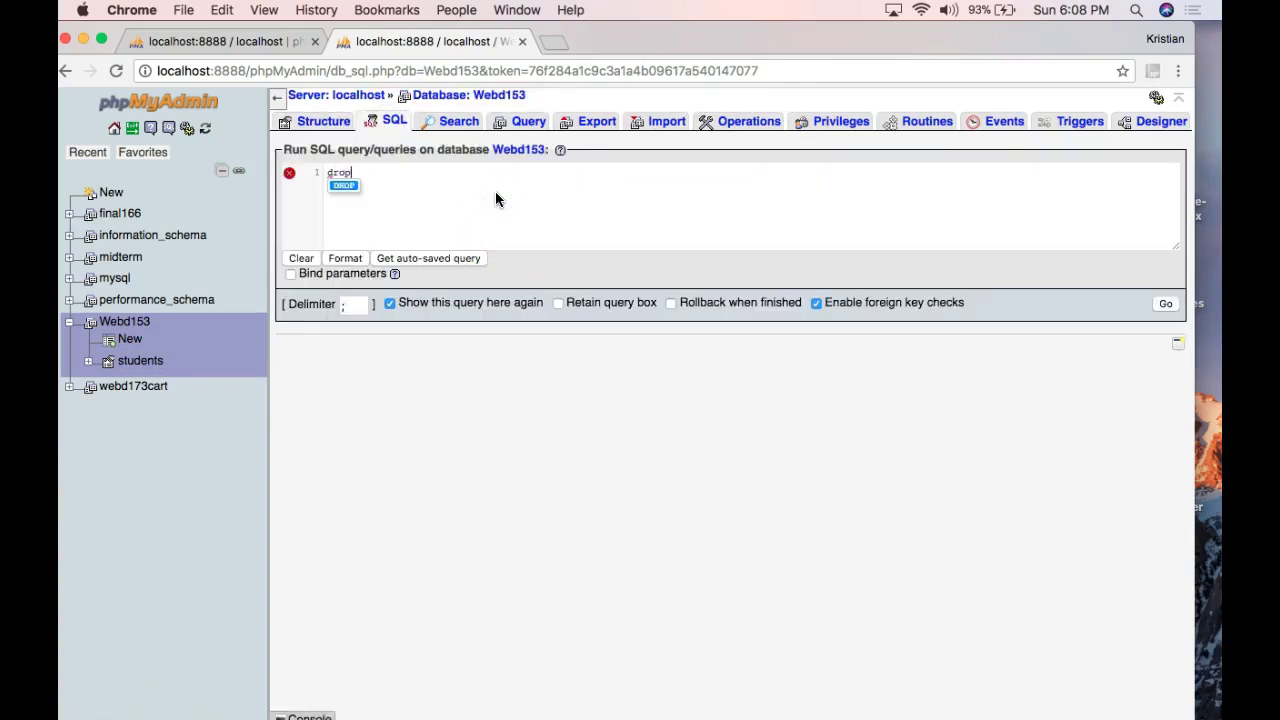
type("able students")
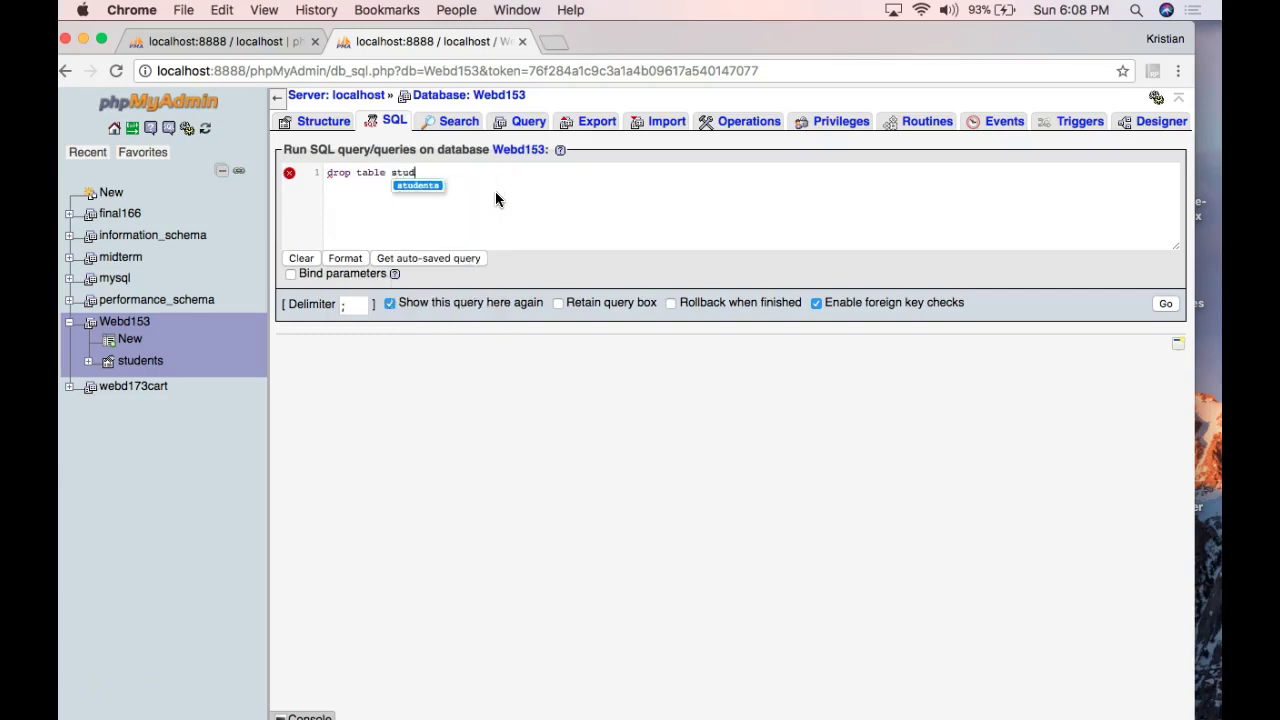
left_click(495, 199)
left_click(1167, 305)
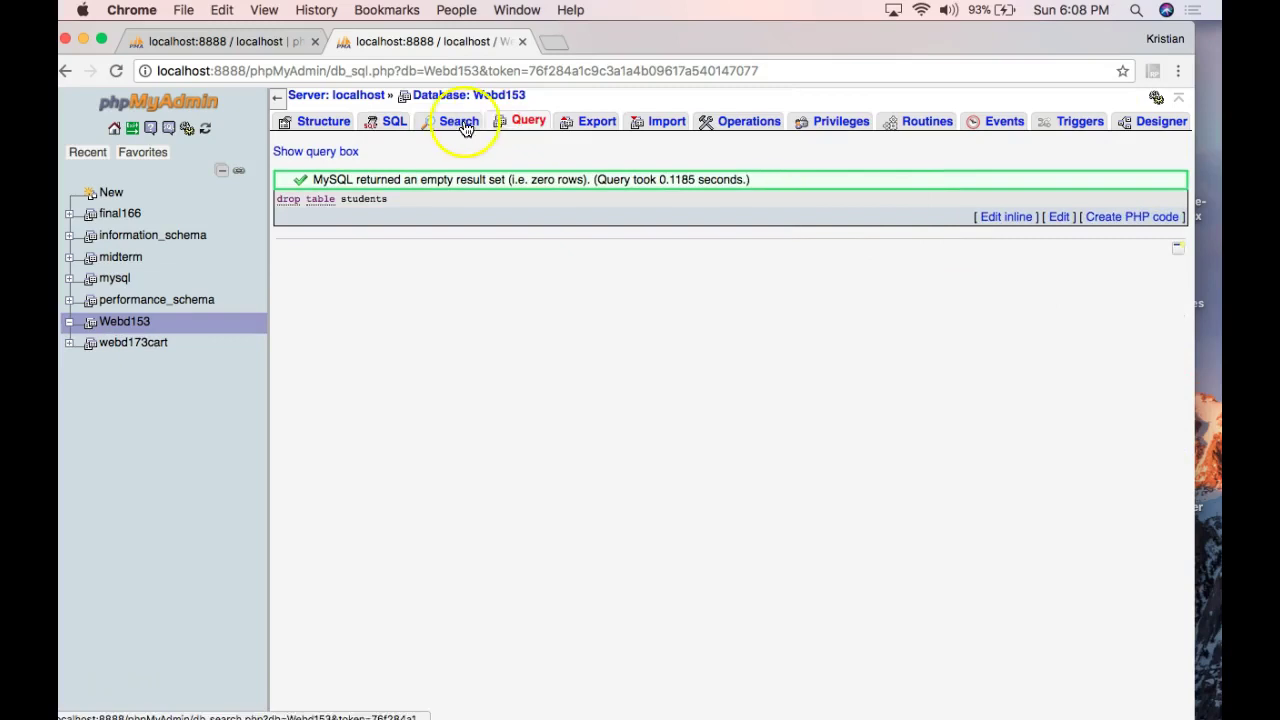
left_click(440, 97)
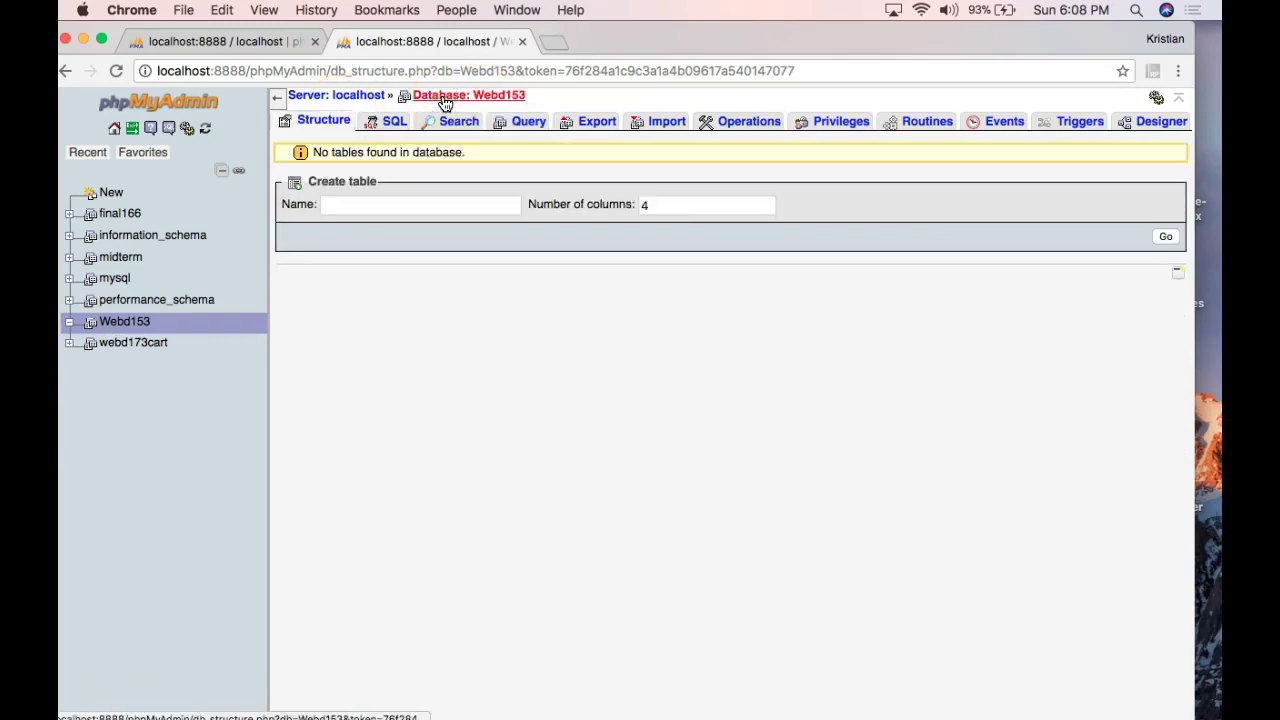
Paste the copied dump into Webd153's SQL editor, run it, and check students is listed again.
left_click(390, 125)
left_click(522, 205)
key("super+v")
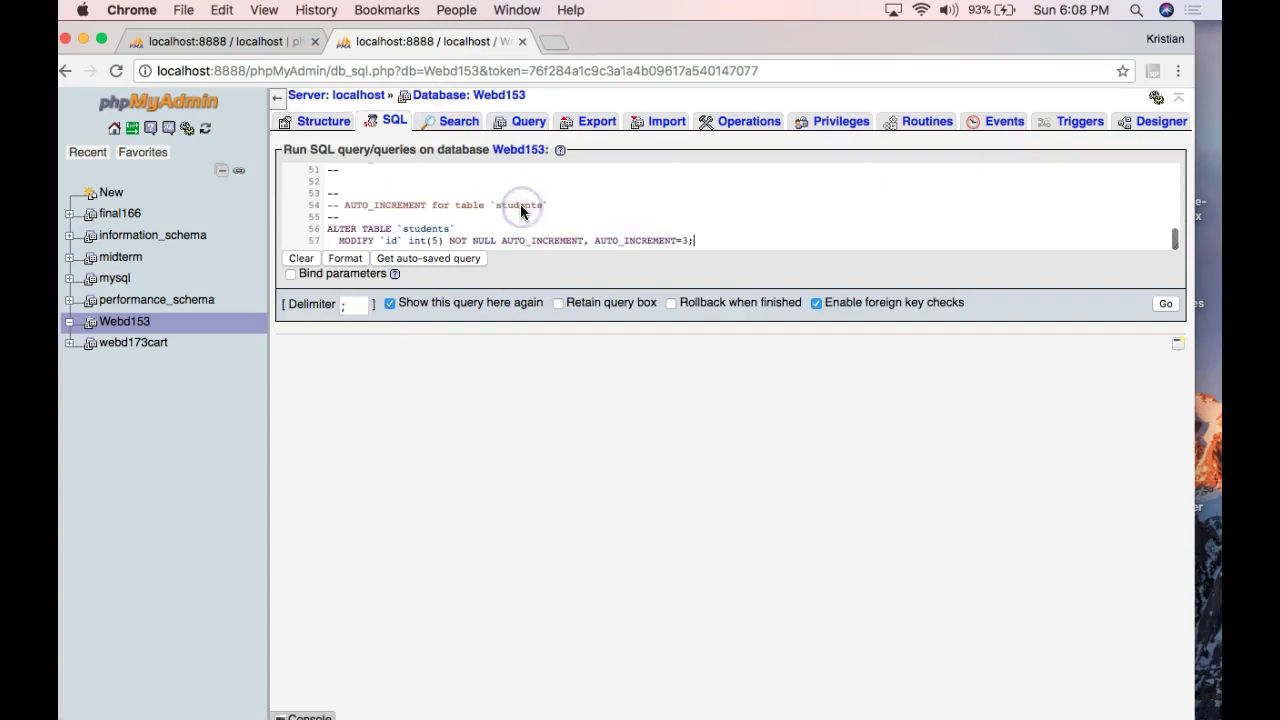
scroll(522, 210, "up", 10)
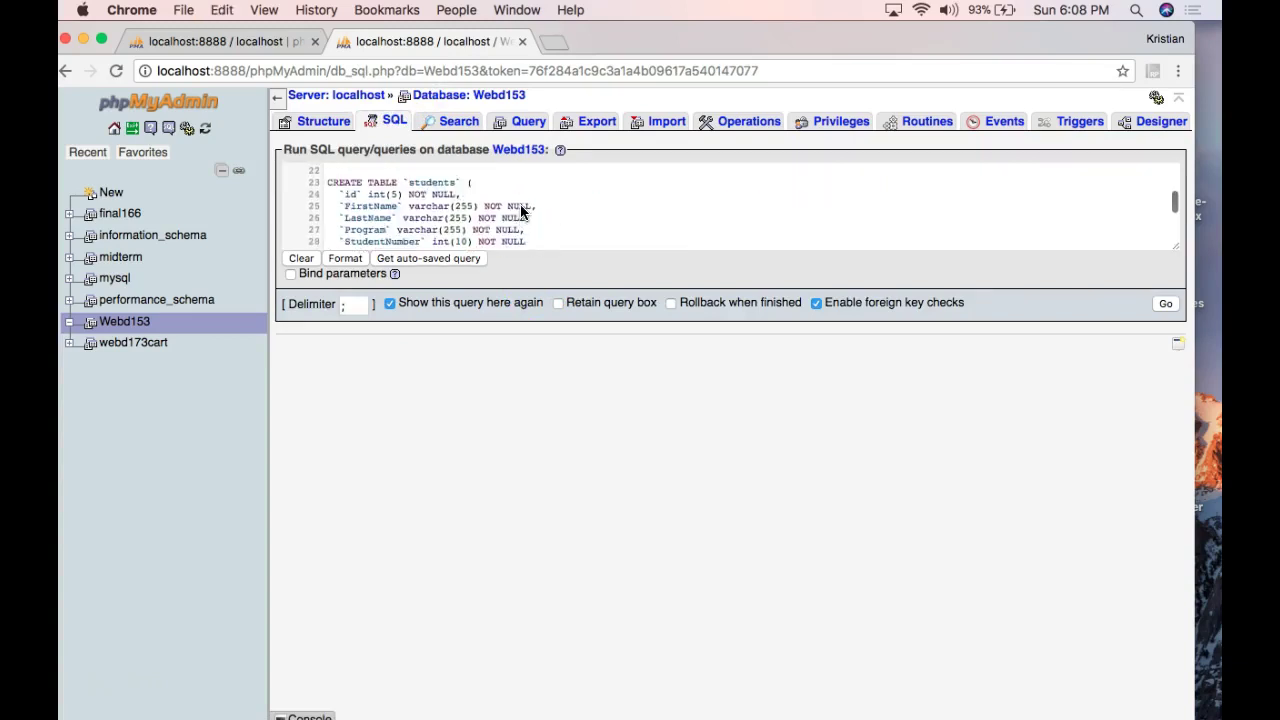
scroll(522, 210, "down", 1)
scroll(521, 210, "down", 3)
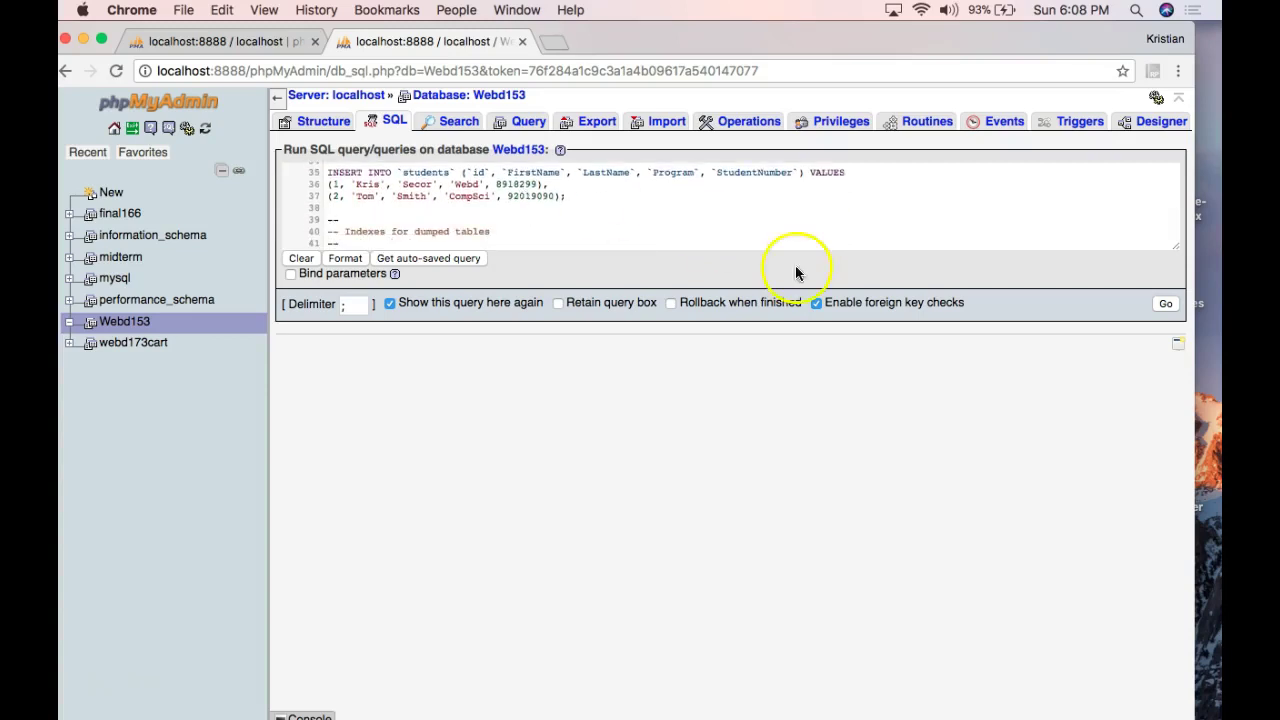
left_click(1166, 305)
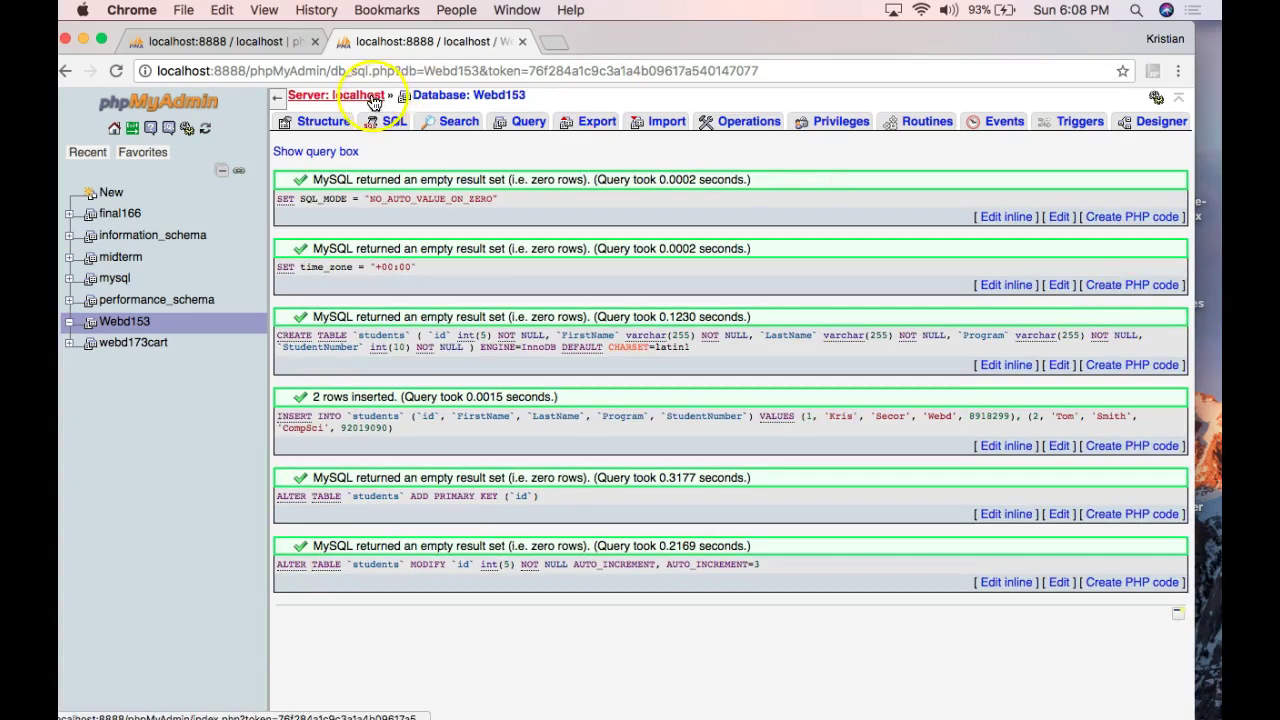
left_click(436, 95)
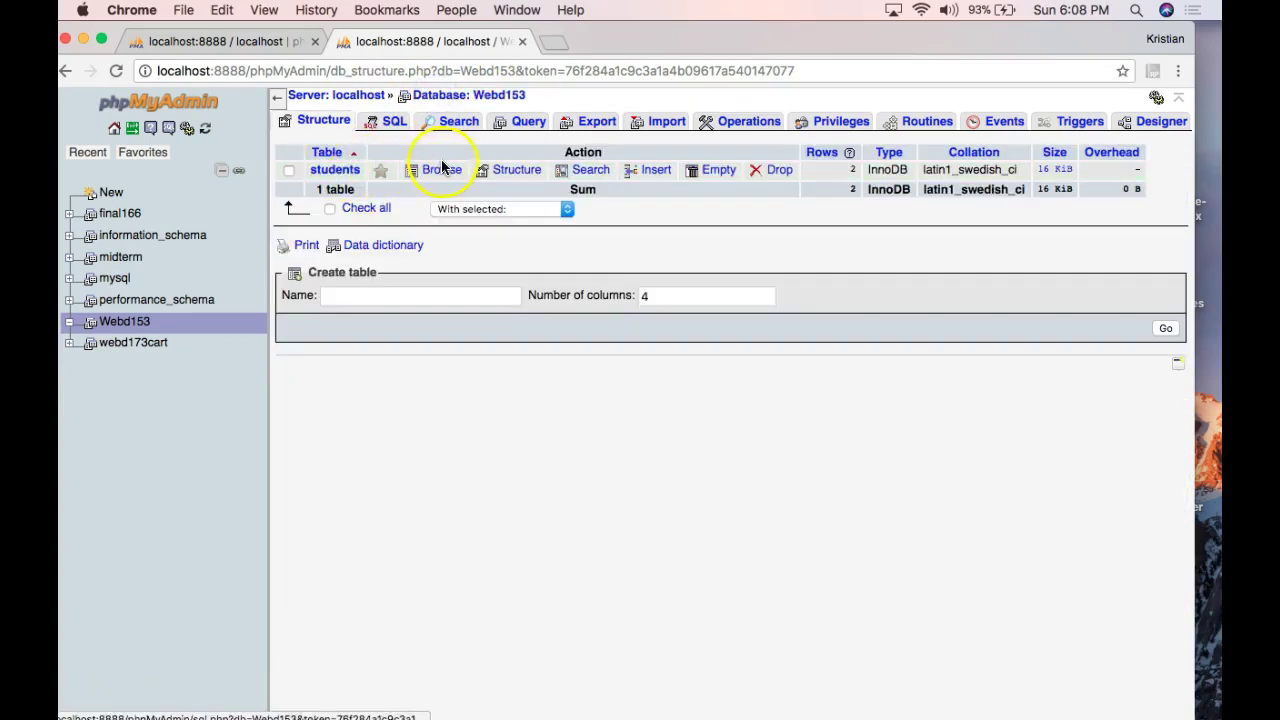
left_click(441, 170)
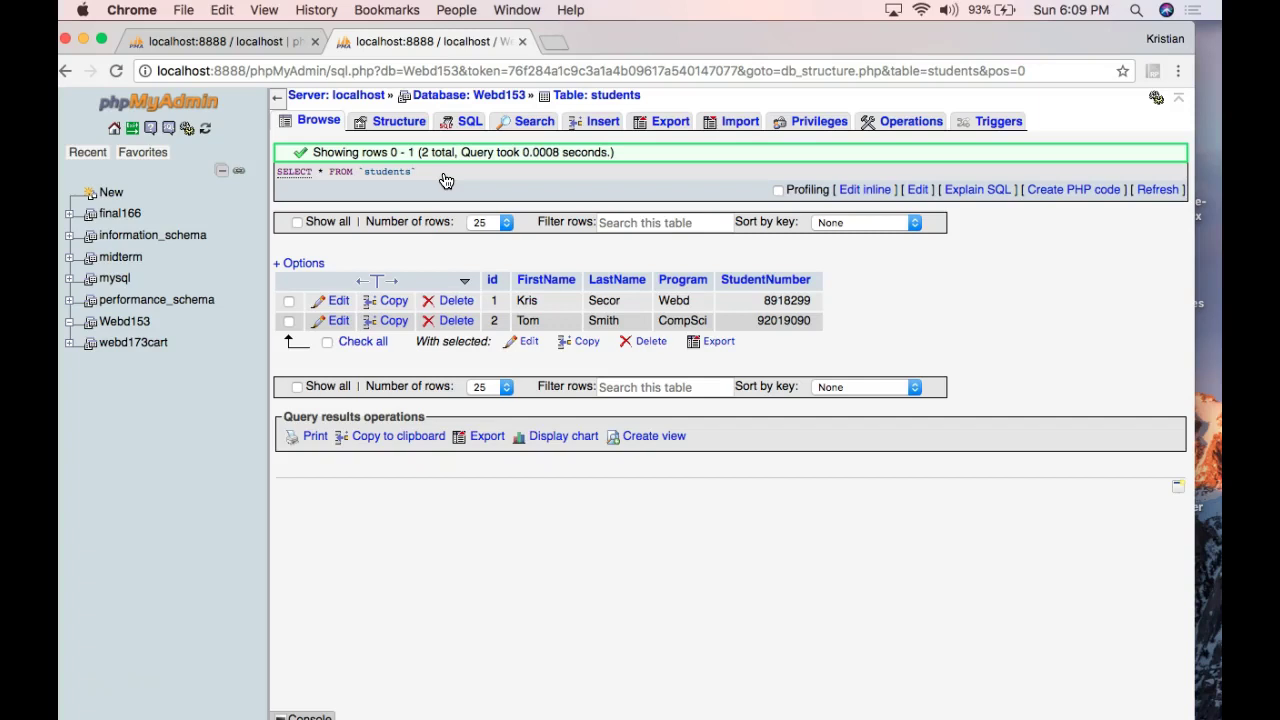
Browse the restored students table's rows: id 1 in Webd and id 2 in CompSci.
left_click(101, 665)
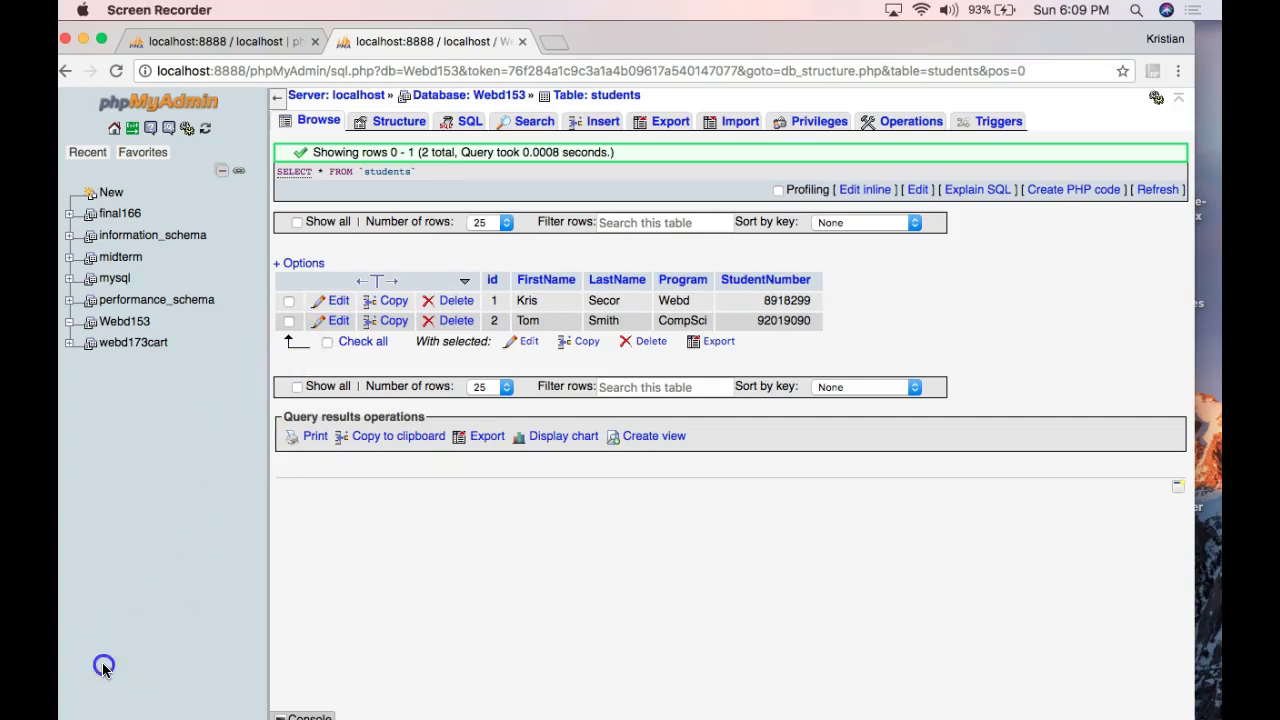